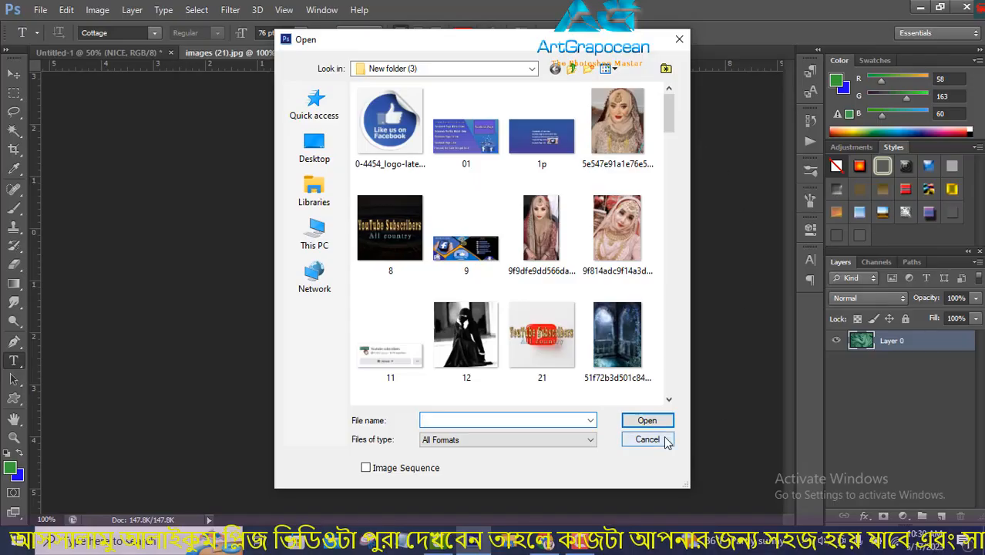
Create a new 1980 × 1080 pixel RGB document at 300 pixels/inch with a white background.
{"action": "left_click", "coordinate": [659, 438]}
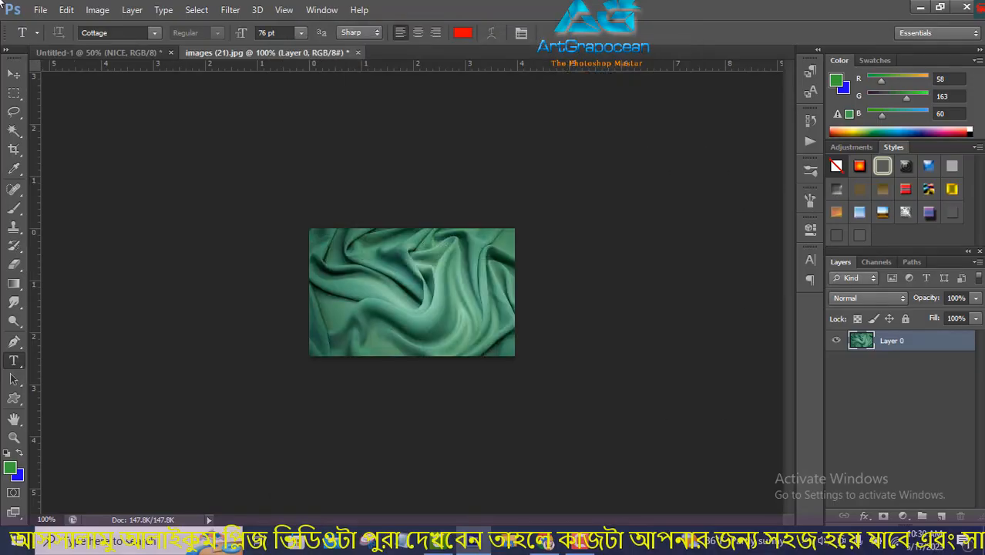
{"action": "left_click", "coordinate": [40, 9]}
{"action": "left_click", "coordinate": [54, 27]}
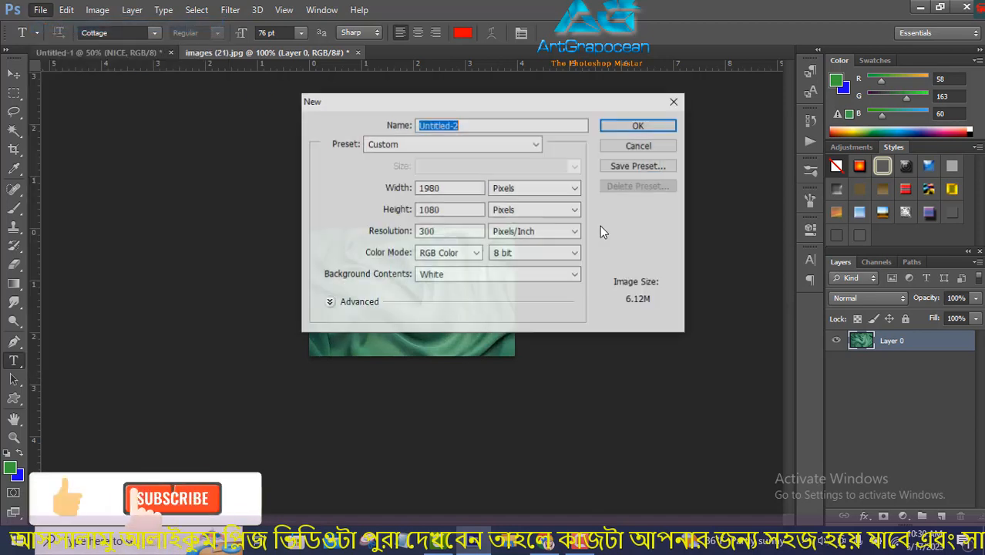
{"action": "left_click", "coordinate": [639, 123]}
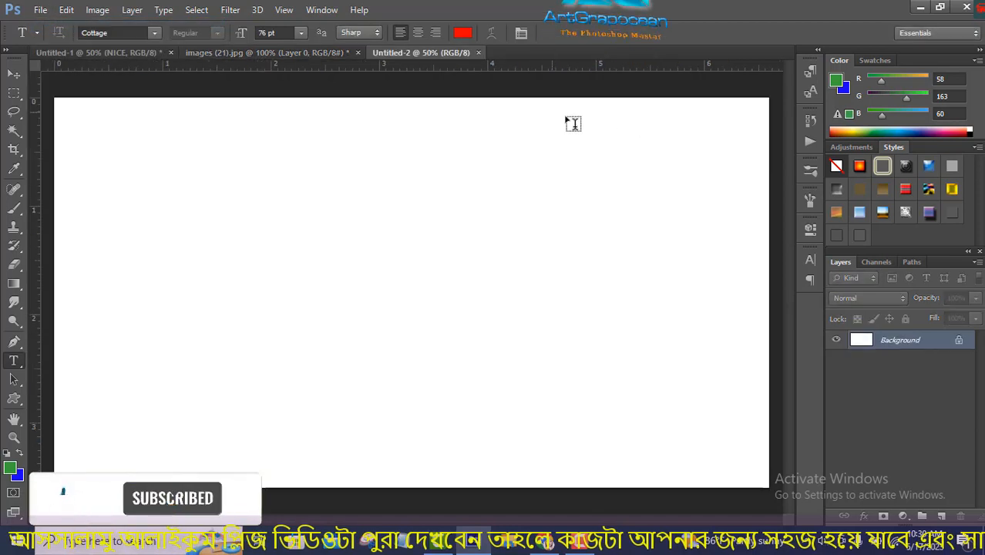
Copy the green fabric image from images (21).jpg into the new document and scale it to fill the whole canvas.
{"action": "left_click", "coordinate": [340, 52]}
{"action": "key", "text": "v"}
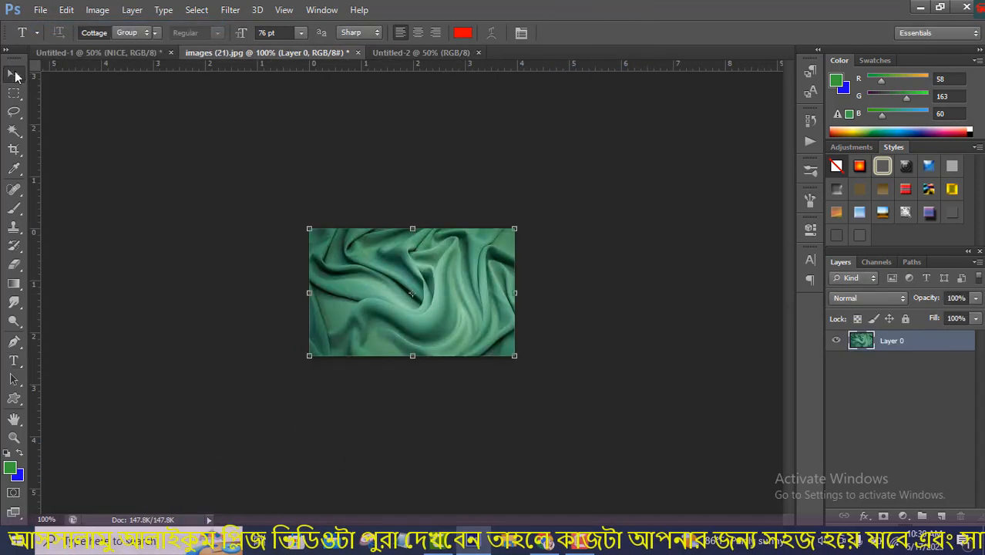
{"action": "left_click_drag", "start_coordinate": [456, 300], "coordinate": [369, 273]}
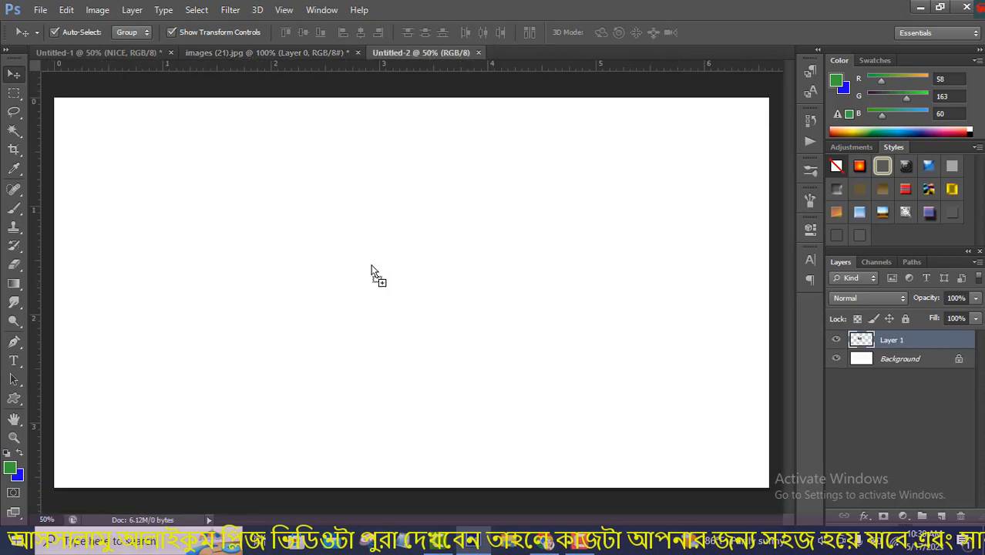
{"action": "left_click_drag", "start_coordinate": [330, 219], "coordinate": [768, 487]}
{"action": "key", "text": "ctrl+t"}
{"action": "left_click", "coordinate": [725, 33]}
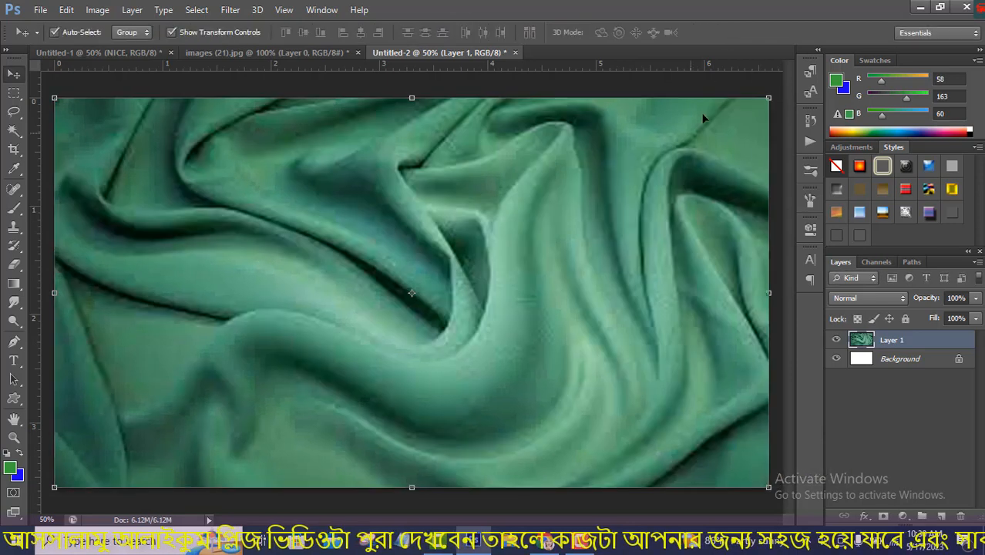
{"action": "key", "text": "t"}
{"action": "left_click_drag", "start_coordinate": [16, 99], "coordinate": [94, 88]}
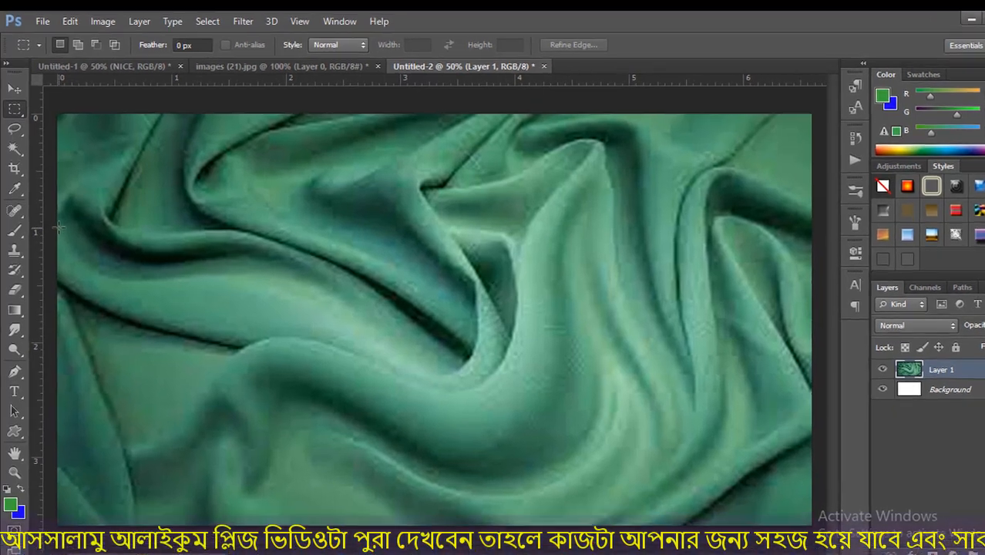
{"action": "left_click_drag", "start_coordinate": [59, 225], "coordinate": [811, 524]}
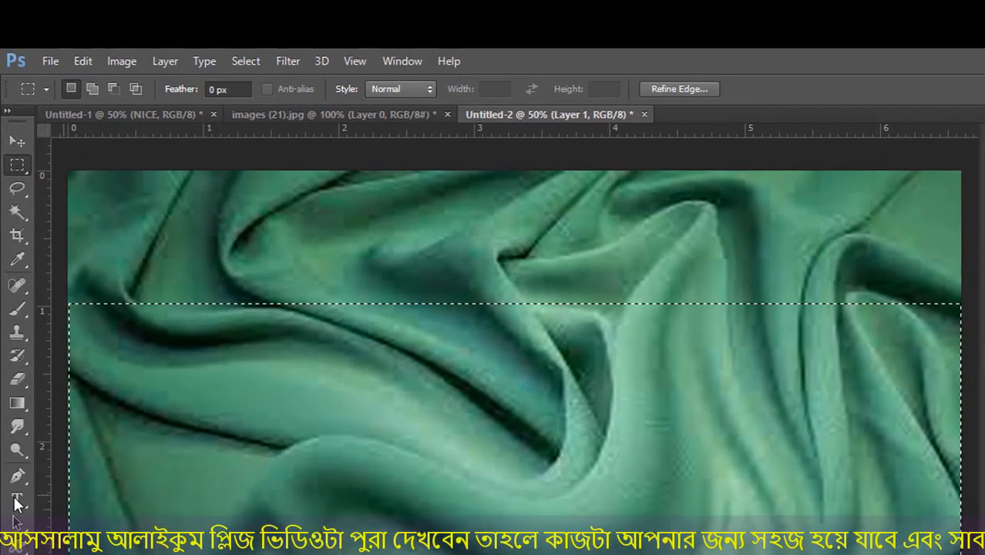
Add the text "NICE" in red 76 pt Cottage over the fabric and move it so the whole word fits on the canvas.
{"action": "left_click", "coordinate": [19, 500]}
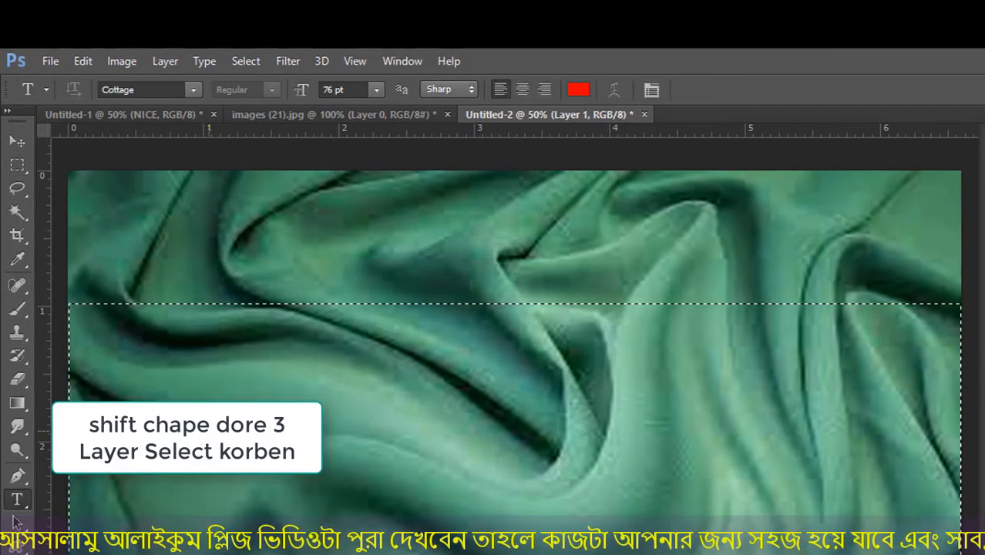
{"action": "left_click", "coordinate": [424, 440]}
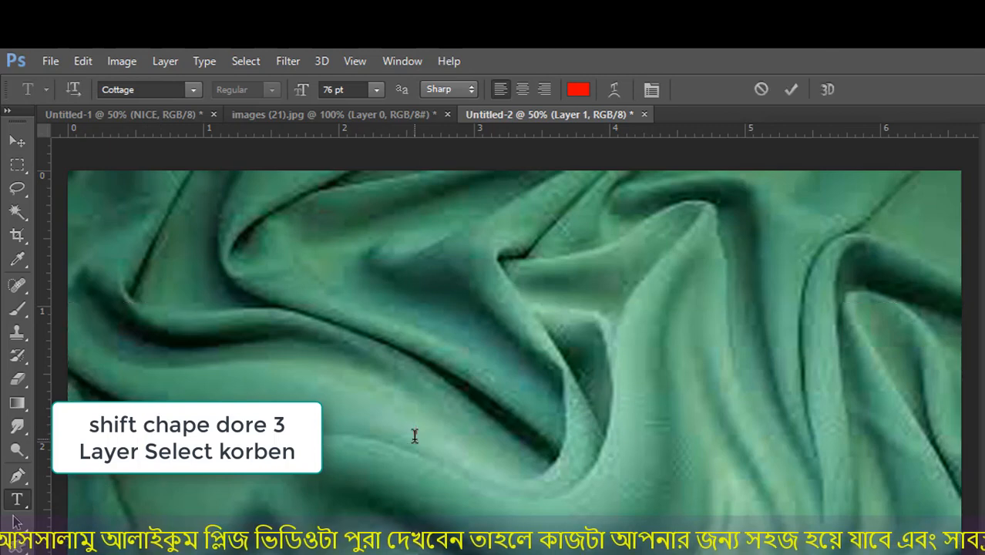
{"action": "type", "text": "NIC"}
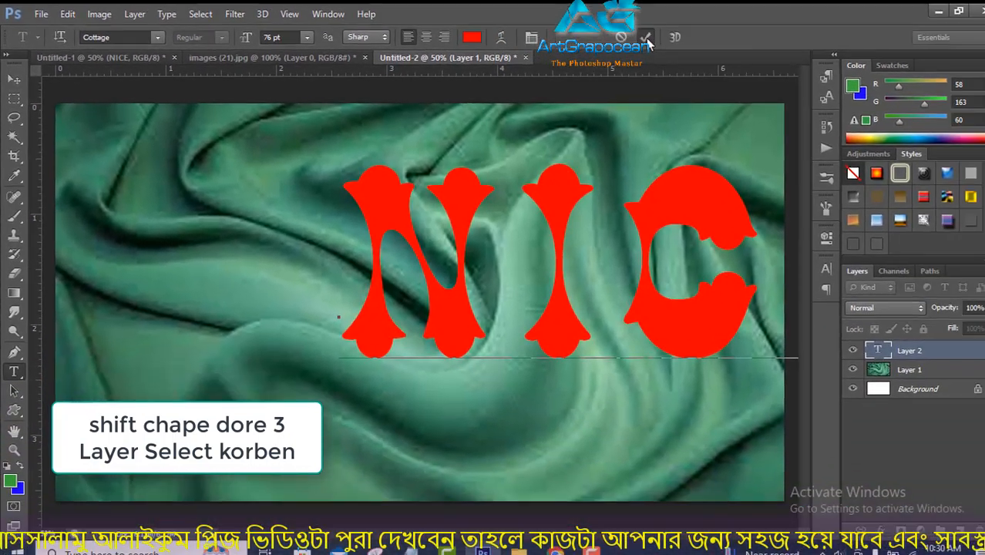
{"action": "left_click", "coordinate": [791, 89]}
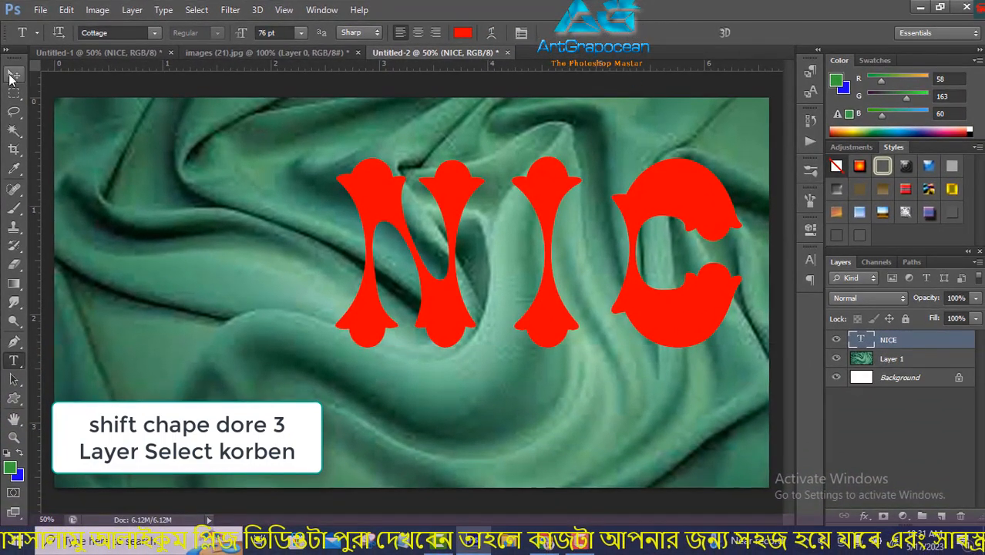
{"action": "left_click", "coordinate": [14, 73]}
{"action": "left_click_drag", "start_coordinate": [443, 316], "coordinate": [227, 342]}
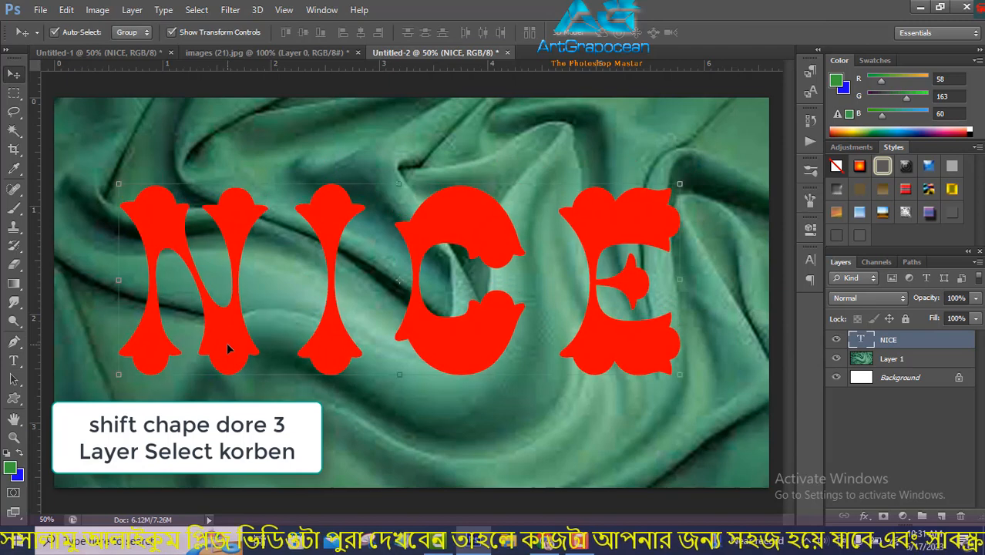
Select the NICE, Layer 1 and Background layers together and align them by their vertical and horizontal centers.
{"action": "left_click", "coordinate": [895, 360], "text": "shift"}
{"action": "left_click", "coordinate": [888, 374], "text": "shift"}
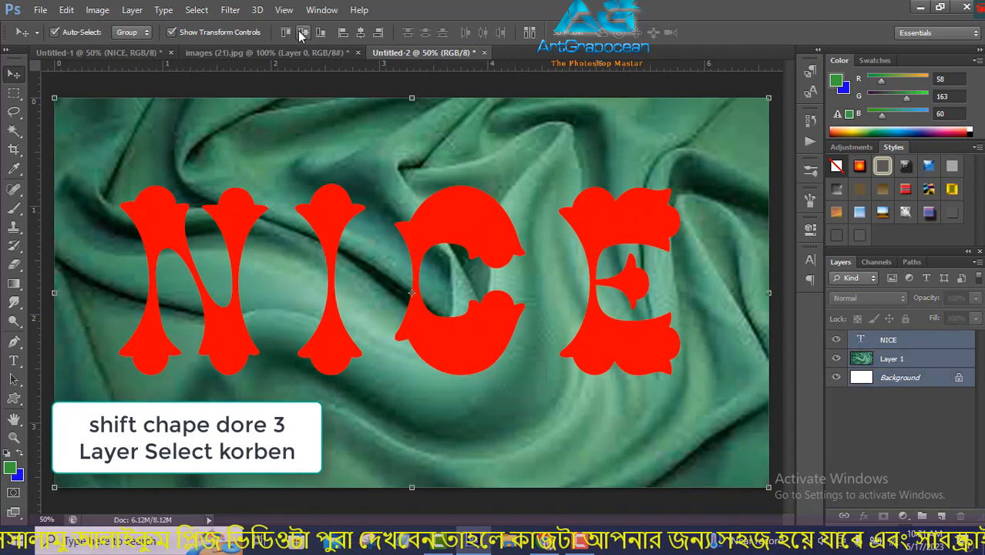
{"action": "left_click", "coordinate": [360, 33]}
{"action": "left_click", "coordinate": [364, 34]}
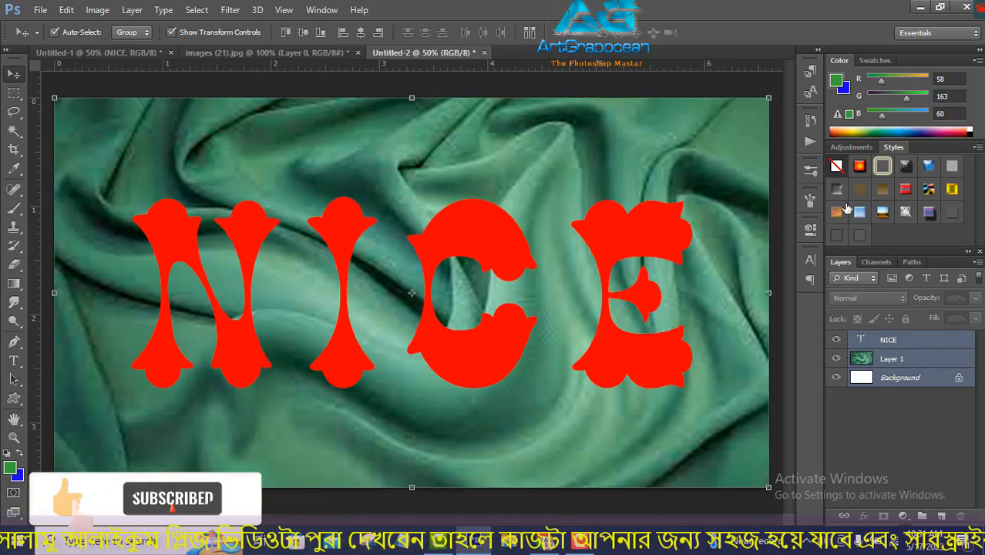
Select only the NICE text layer and set its tracking to 120 in the character settings.
{"action": "left_click", "coordinate": [935, 343]}
{"action": "left_click", "coordinate": [810, 260]}
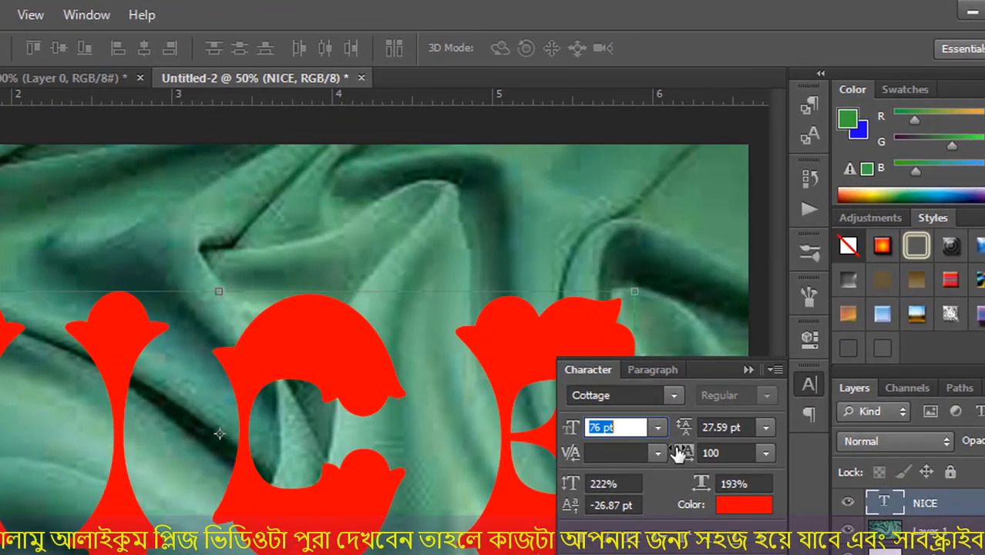
{"action": "left_click_drag", "start_coordinate": [713, 339], "coordinate": [717, 340]}
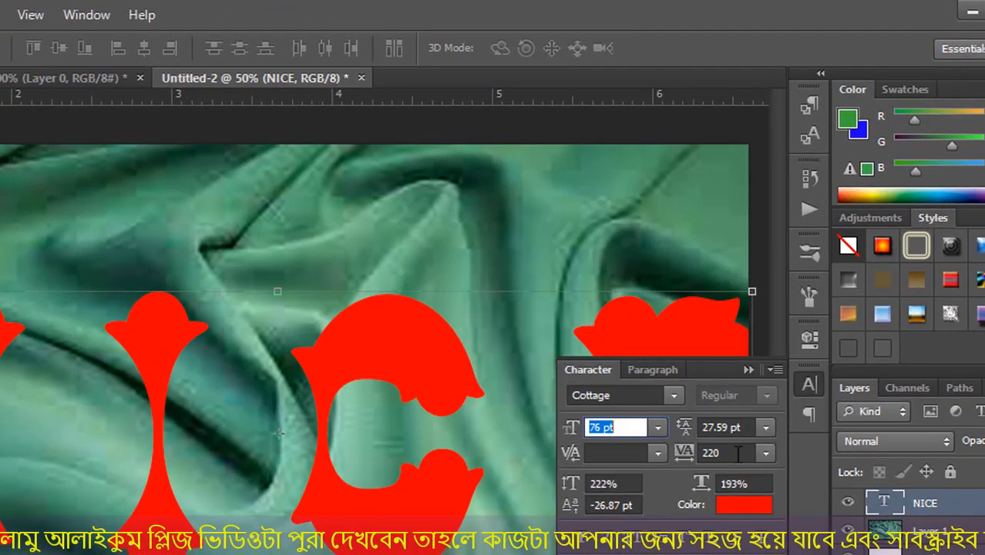
{"action": "left_click", "coordinate": [707, 453]}
{"action": "left_click", "coordinate": [712, 452]}
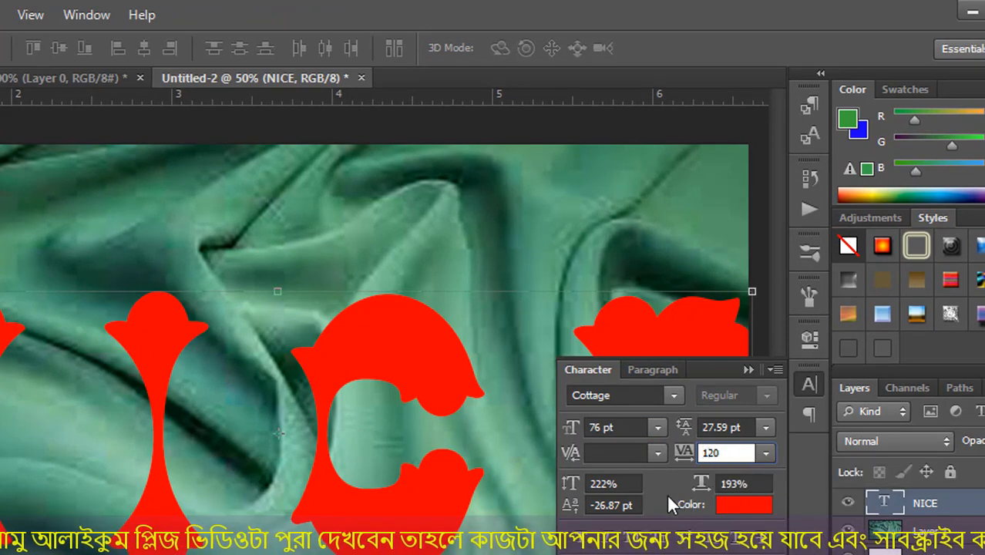
{"action": "key", "text": "Return"}
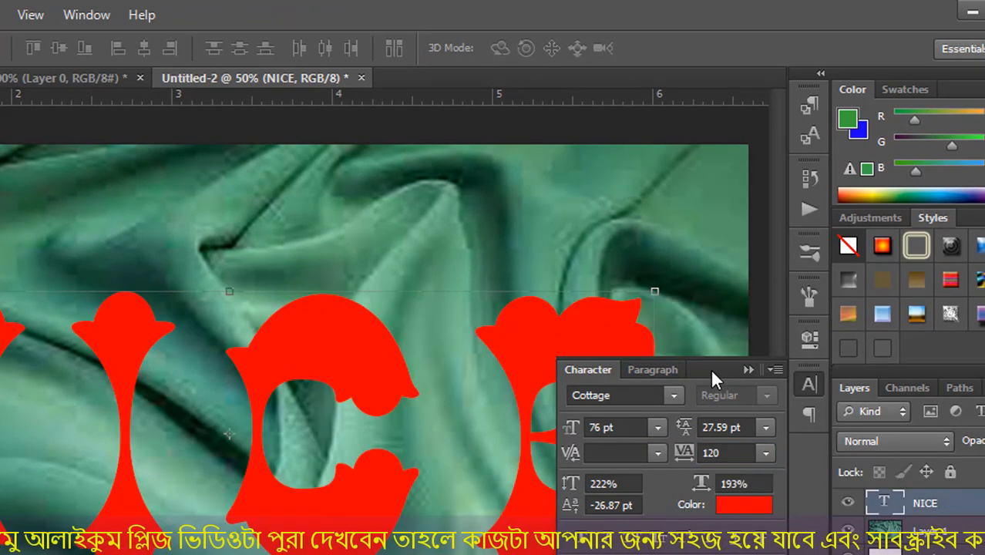
Increase the NICE text's tracking to 140 and shift the word slightly to re-center it on the canvas.
{"action": "left_click_drag", "start_coordinate": [710, 368], "coordinate": [706, 18]}
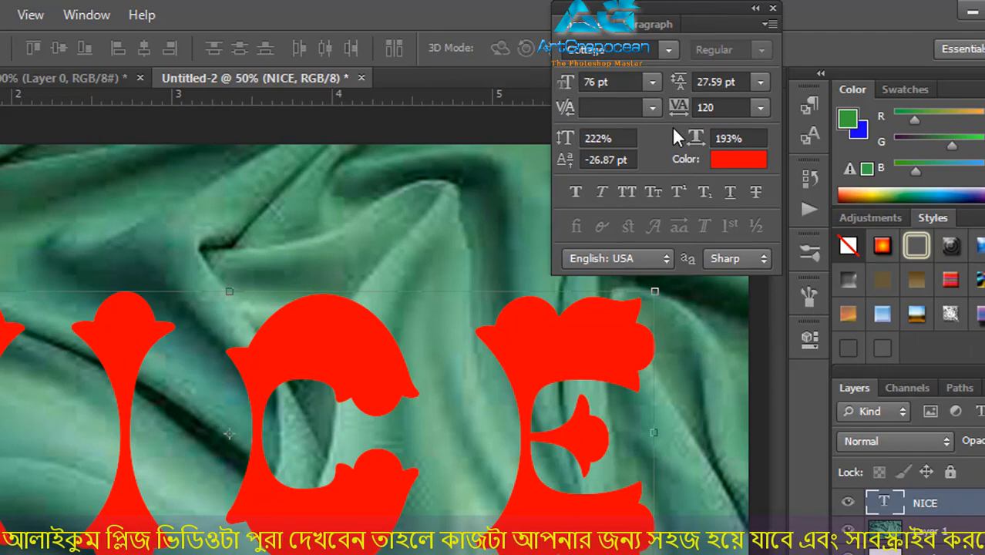
{"action": "left_click_drag", "start_coordinate": [720, 108], "coordinate": [702, 108]}
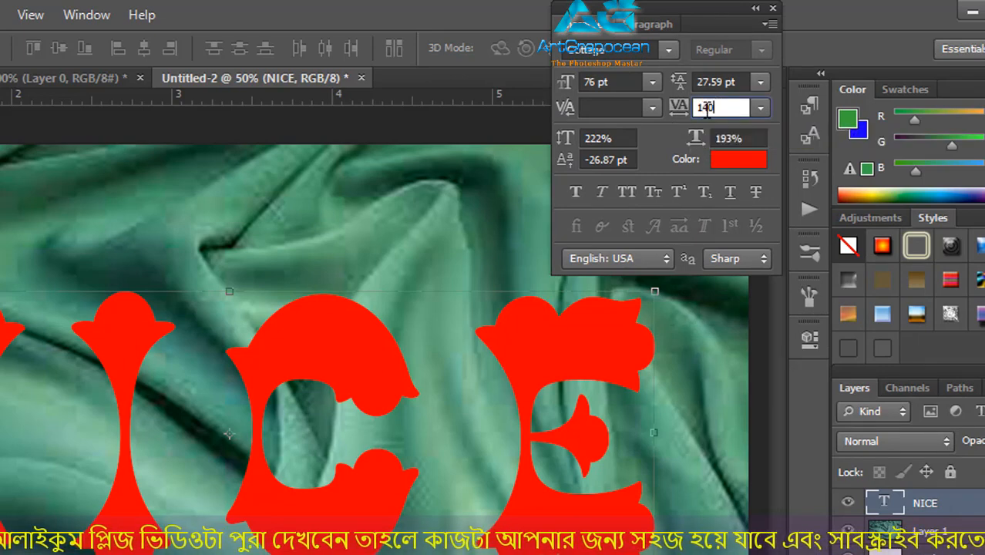
{"action": "type", "text": "140"}
{"action": "key", "text": "Return"}
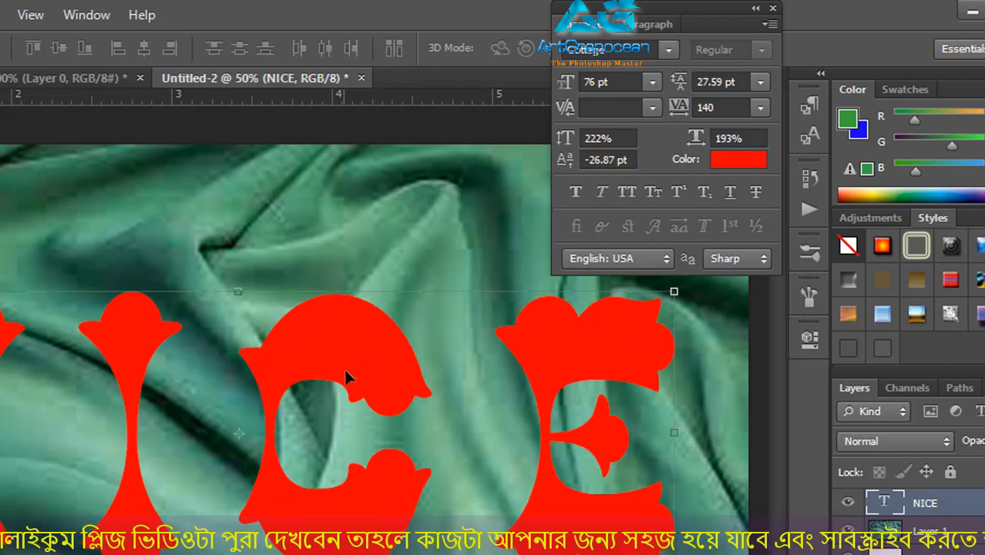
{"action": "left_click_drag", "start_coordinate": [322, 518], "coordinate": [285, 521]}
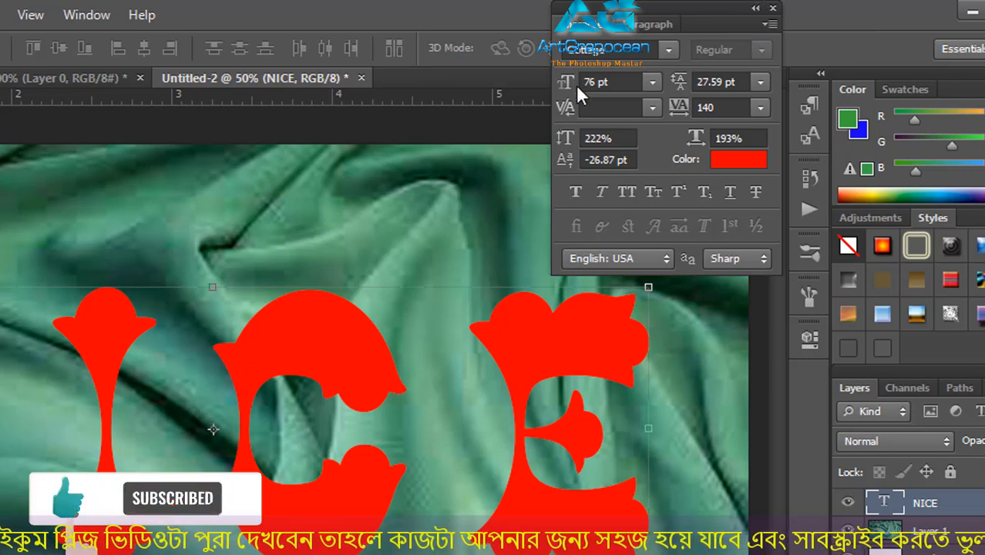
Review the NICE text's font size, baseline shift, leading and tracking fields, and collapse the character settings.
{"action": "left_click", "coordinate": [630, 83]}
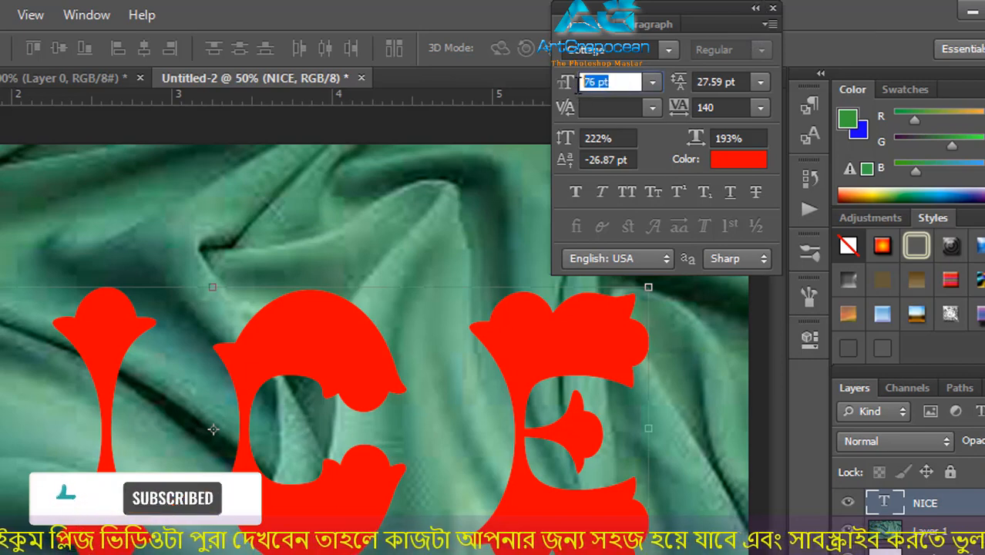
{"action": "left_click", "coordinate": [621, 139]}
{"action": "left_click", "coordinate": [585, 160]}
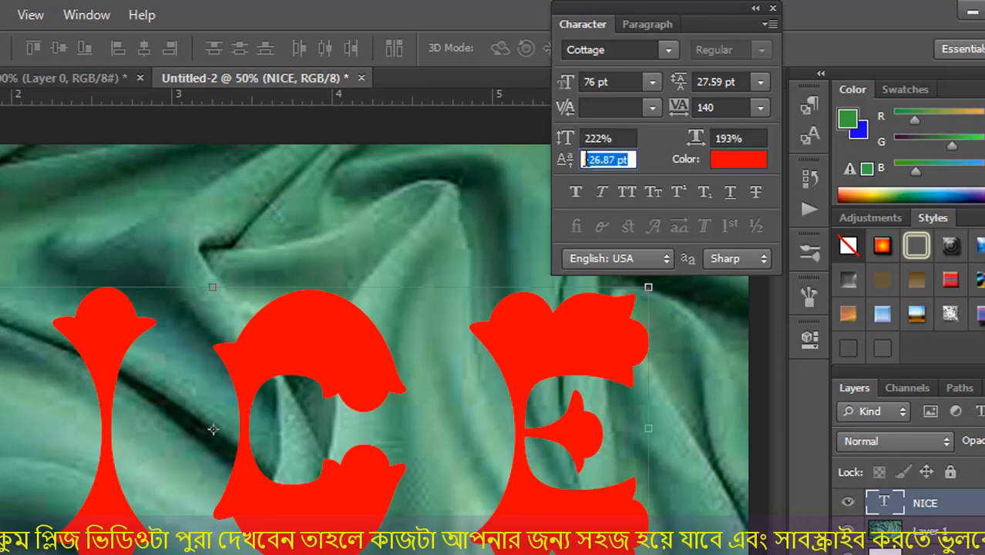
{"action": "left_click", "coordinate": [732, 82]}
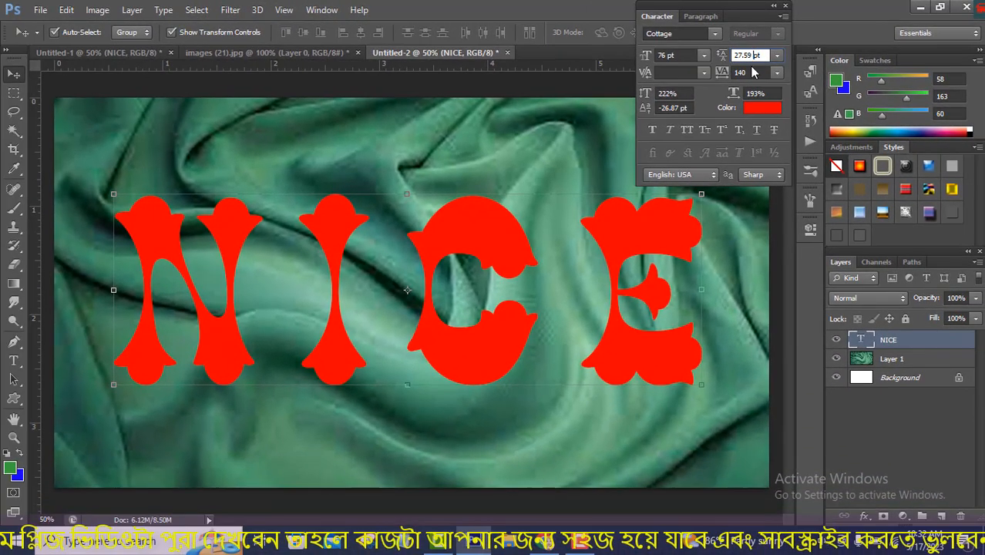
{"action": "left_click", "coordinate": [751, 71]}
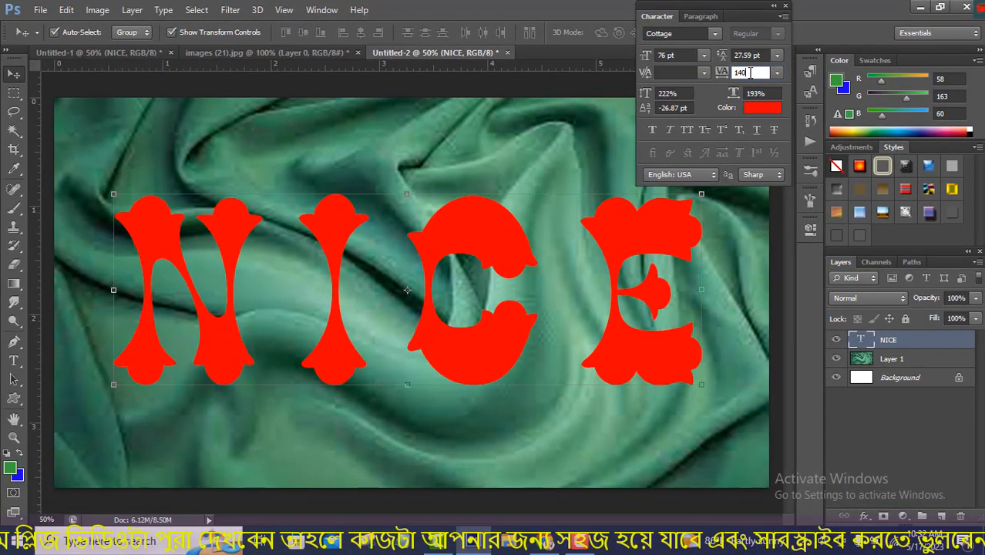
{"action": "left_click", "coordinate": [774, 5]}
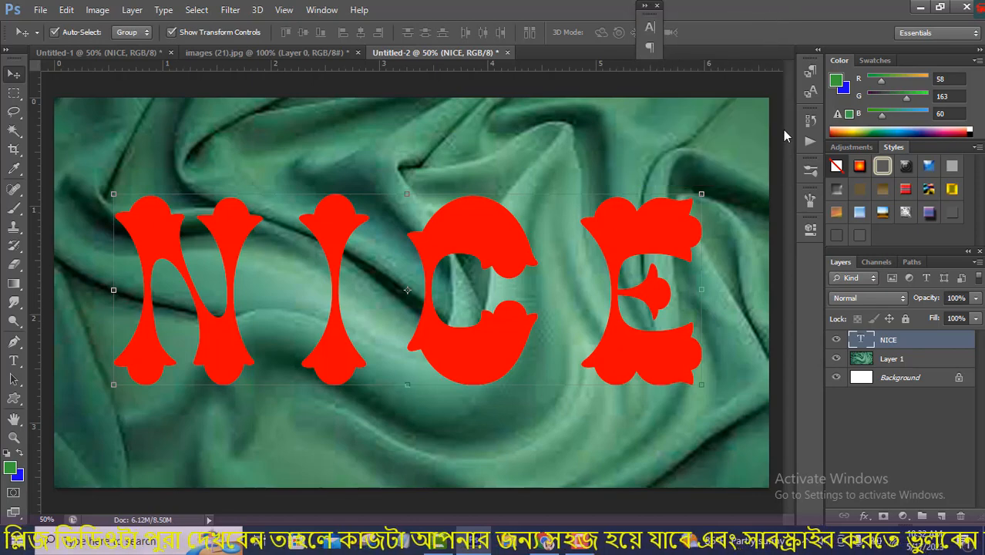
Enable a Drop Shadow layer style on the NICE text layer with black (000000) as the shadow color.
{"action": "double_click", "coordinate": [963, 339]}
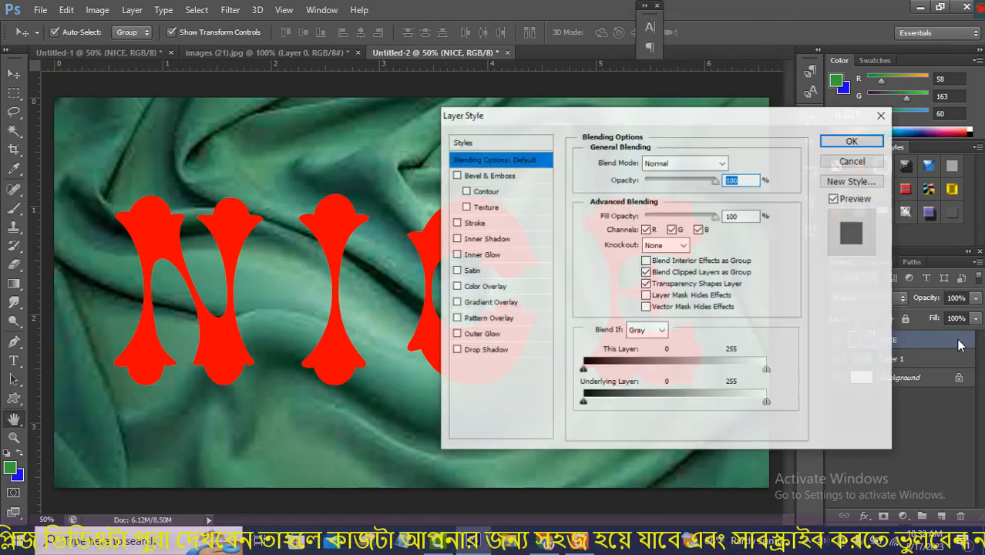
{"action": "left_click_drag", "start_coordinate": [715, 121], "coordinate": [918, 53]}
{"action": "left_click", "coordinate": [697, 287]}
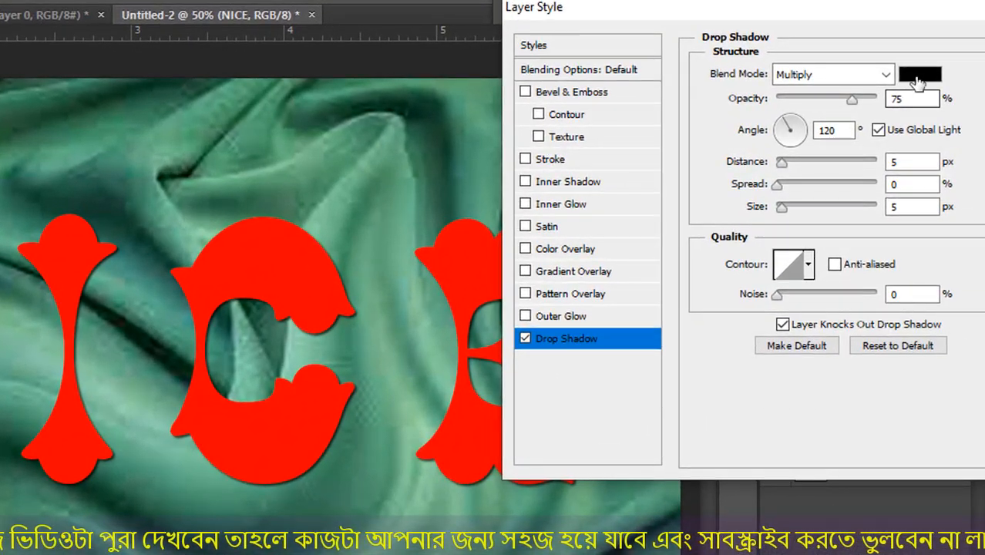
{"action": "left_click", "coordinate": [922, 75]}
{"action": "left_click", "coordinate": [698, 405]}
{"action": "left_click_drag", "start_coordinate": [688, 414], "coordinate": [431, 414]}
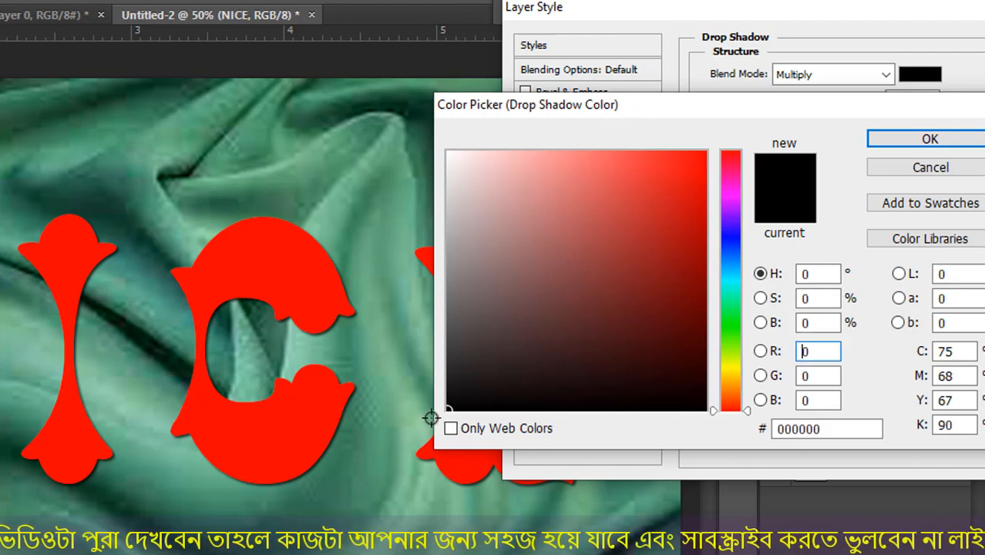
{"action": "left_click", "coordinate": [957, 145]}
Give the drop shadow the double-peaked contour and set its distance to 19 px.
{"action": "left_click", "coordinate": [810, 266]}
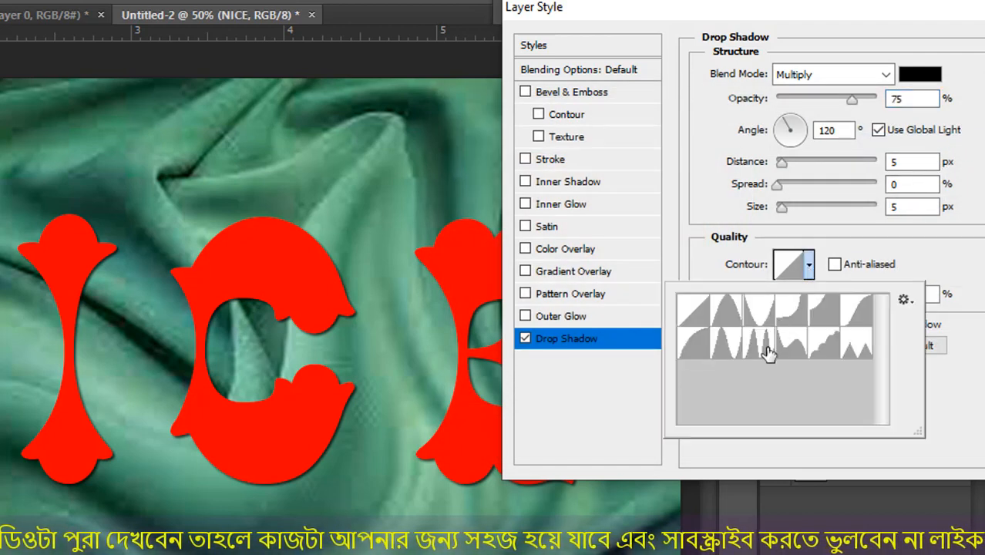
{"action": "left_click", "coordinate": [760, 351]}
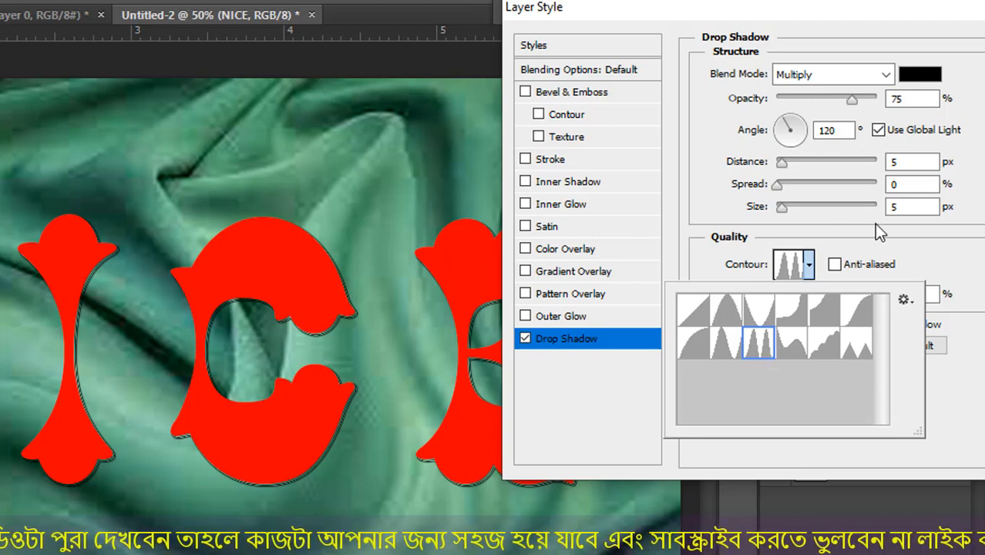
{"action": "left_click", "coordinate": [929, 262]}
{"action": "left_click_drag", "start_coordinate": [783, 168], "coordinate": [801, 172]}
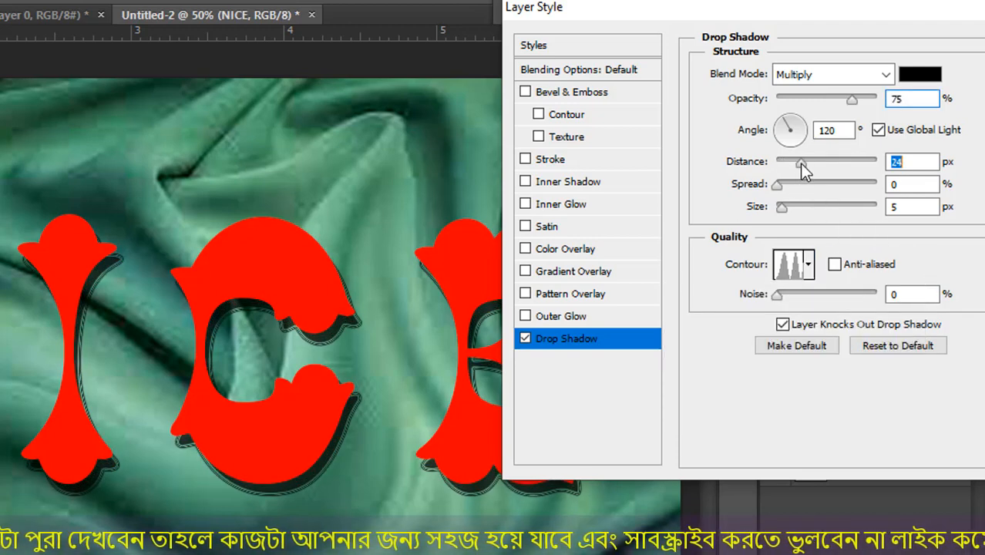
{"action": "left_click_drag", "start_coordinate": [800, 164], "coordinate": [795, 163]}
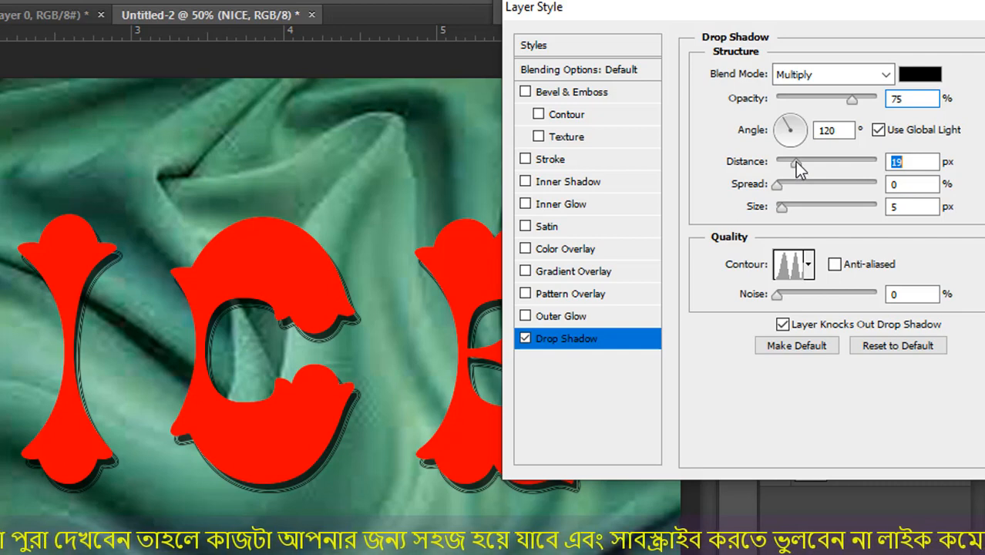
Set the drop shadow's distance to 18 px and its size to 16 px.
{"action": "left_click_drag", "start_coordinate": [795, 161], "coordinate": [794, 167]}
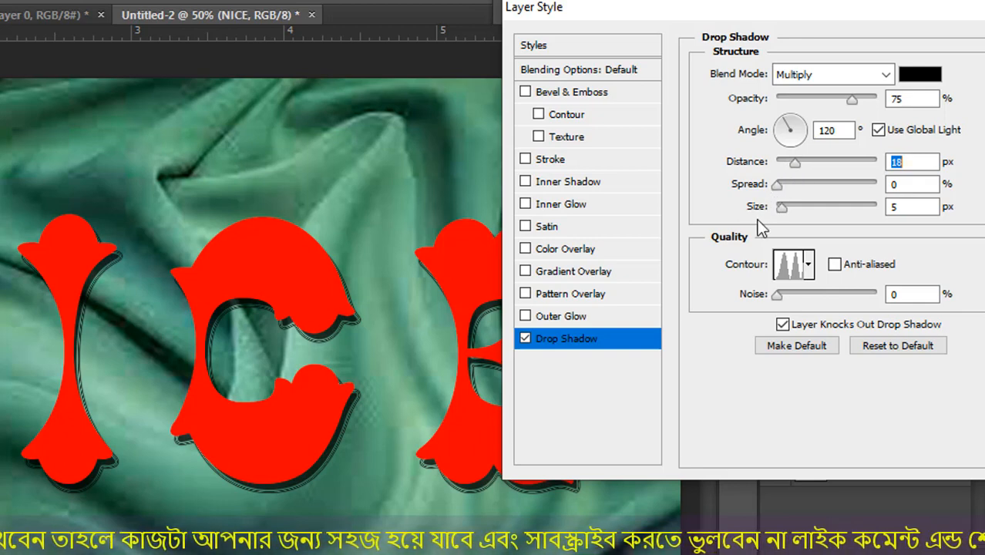
{"action": "left_click_drag", "start_coordinate": [781, 191], "coordinate": [793, 218]}
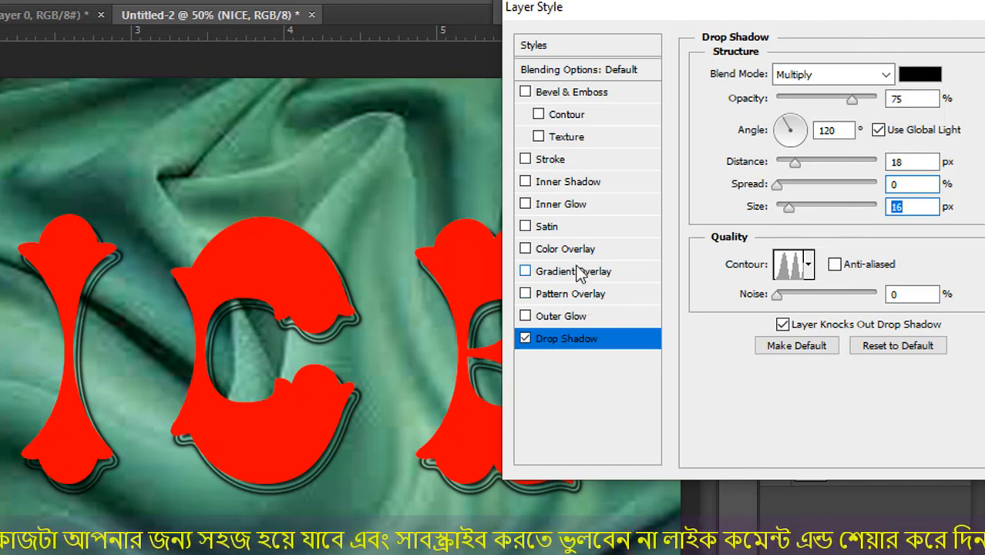
Add a Gradient Overlay to the NICE text using the custom green, blue, yellow and cyan gradient preset.
{"action": "left_click", "coordinate": [583, 276]}
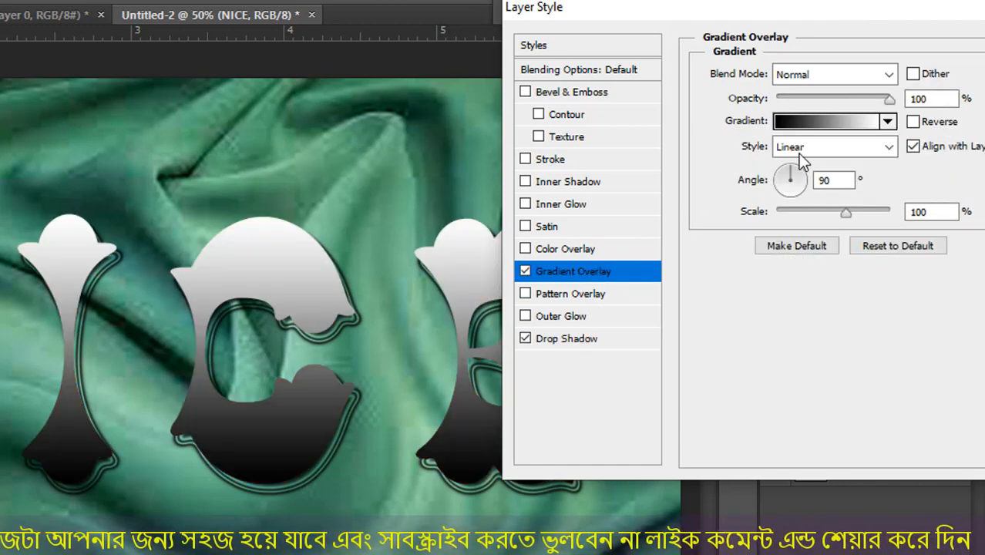
{"action": "left_click", "coordinate": [823, 125]}
{"action": "left_click", "coordinate": [737, 204]}
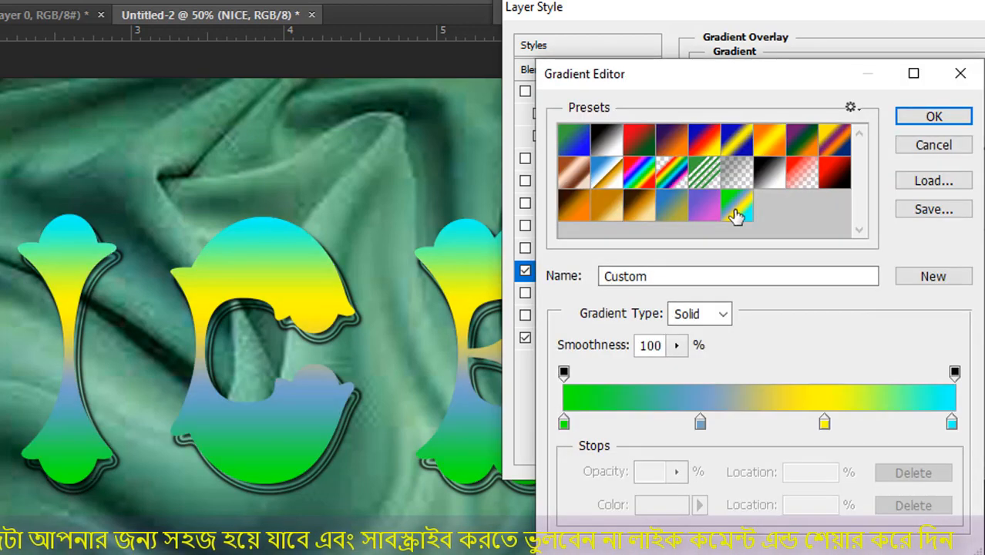
{"action": "left_click", "coordinate": [925, 119]}
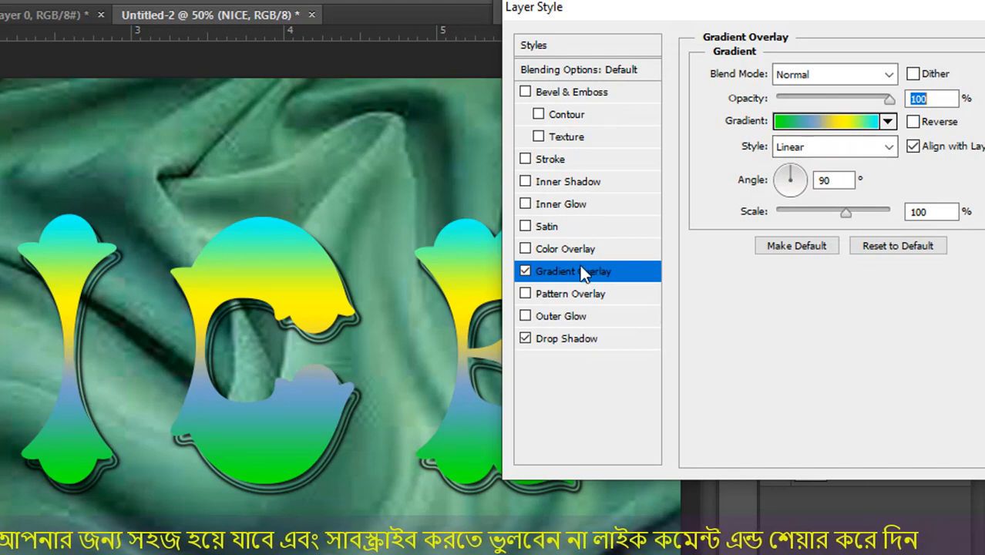
Enable an Inner Glow on the NICE text and give it the Ring - Double contour.
{"action": "left_click", "coordinate": [566, 204]}
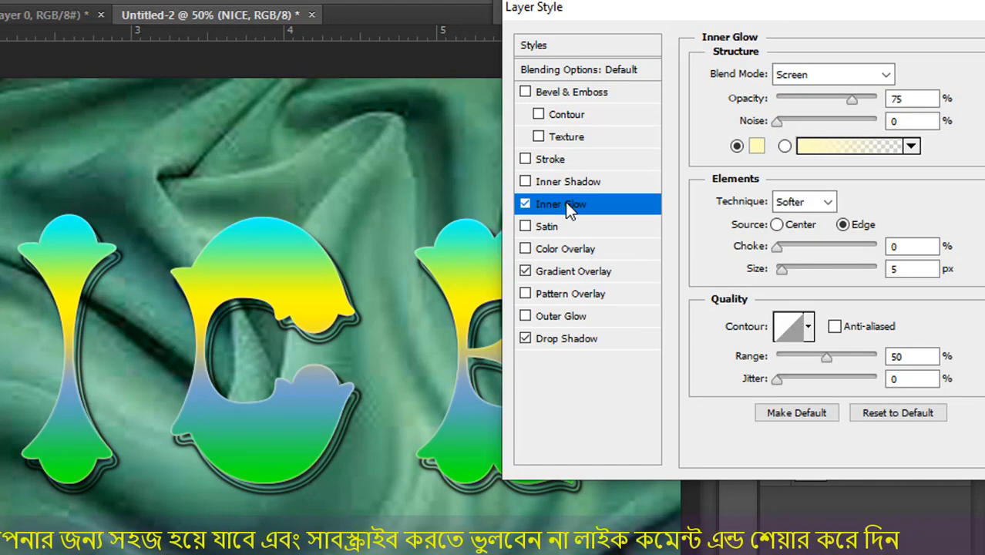
{"action": "left_click", "coordinate": [807, 330]}
{"action": "left_click", "coordinate": [765, 410]}
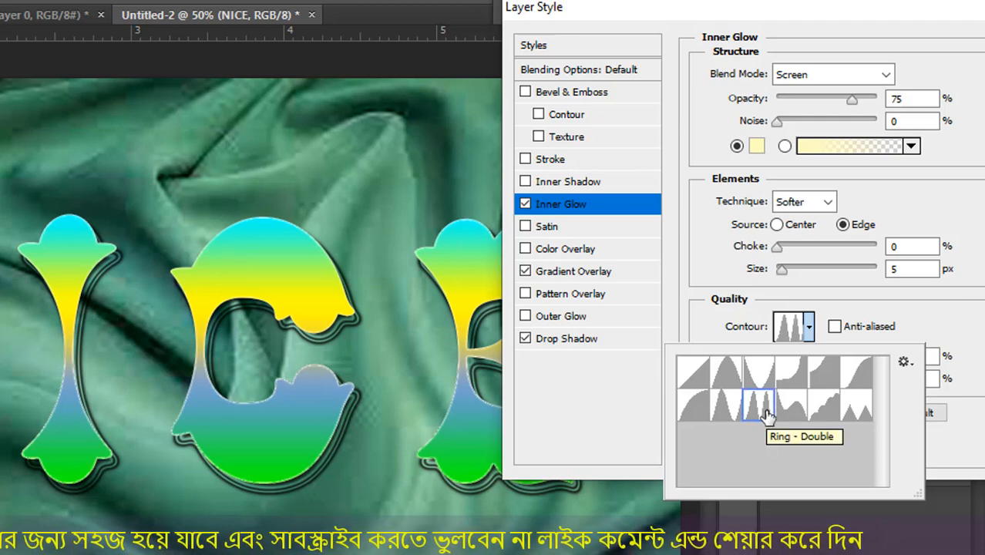
{"action": "left_click", "coordinate": [691, 249]}
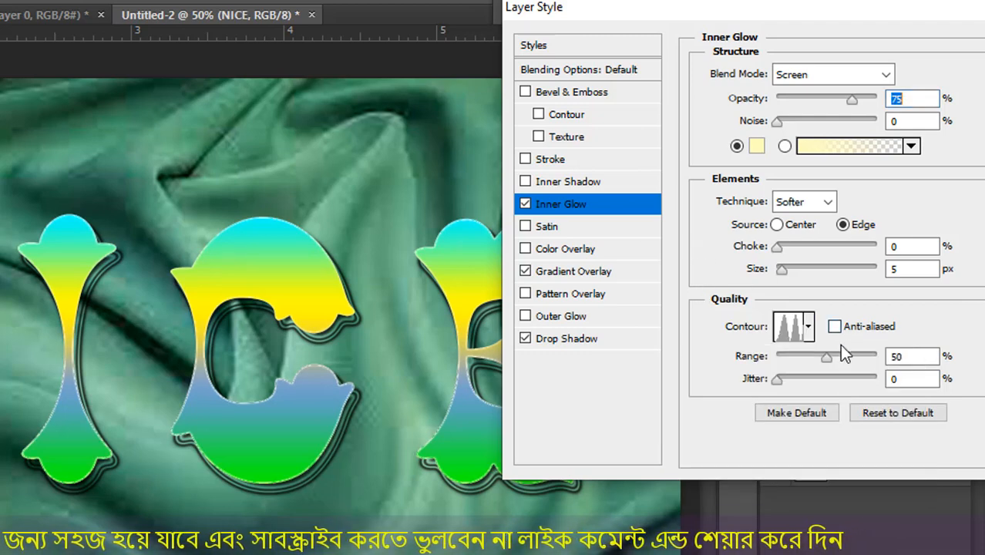
Set the inner glow's choke to 53%, size to 16 px and range to 96%.
{"action": "left_click_drag", "start_coordinate": [777, 247], "coordinate": [827, 256]}
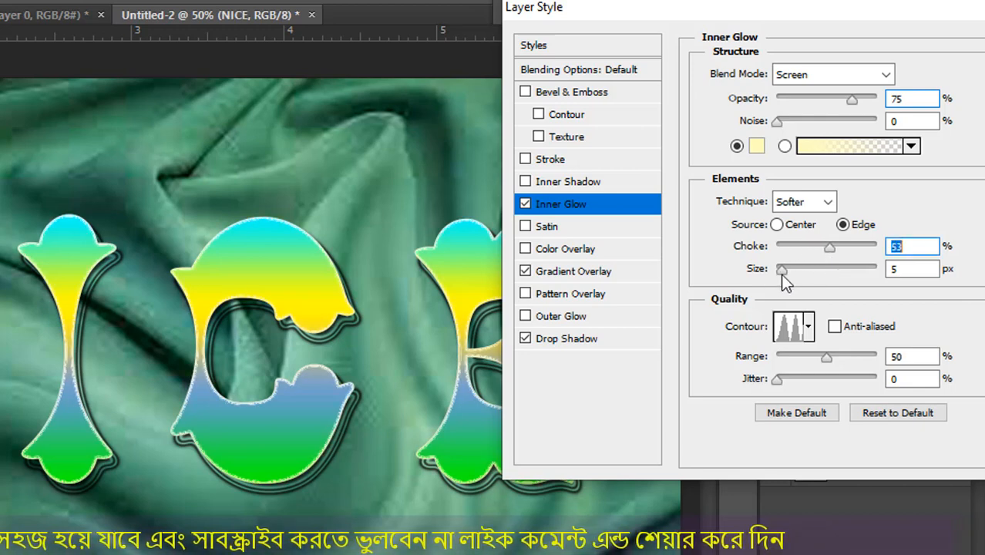
{"action": "mouse_move", "coordinate": [780, 274]}
{"action": "left_mouse_down"}
{"action": "mouse_move", "coordinate": [795, 274]}
{"action": "mouse_move", "coordinate": [791, 282]}
{"action": "left_mouse_up"}
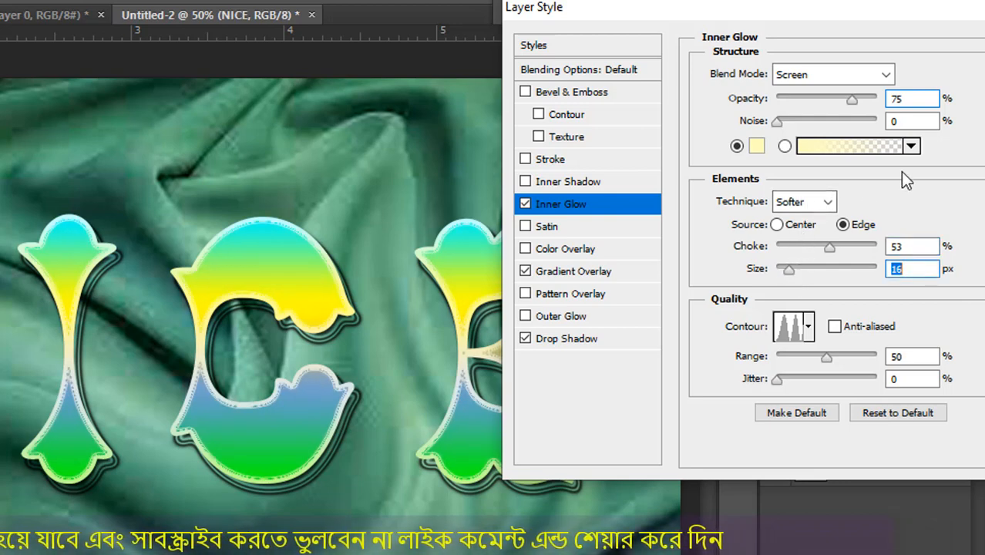
{"action": "left_click_drag", "start_coordinate": [827, 357], "coordinate": [875, 358]}
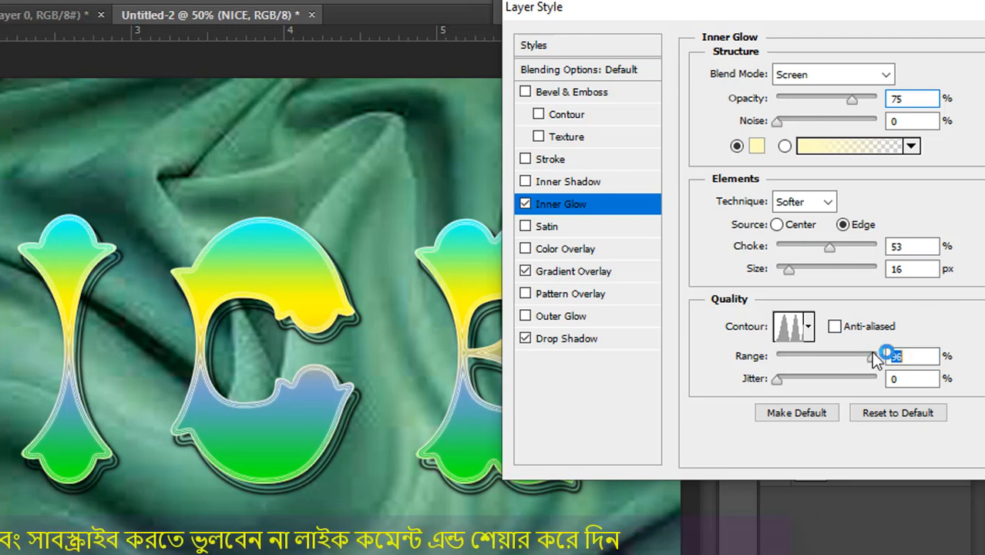
Enable an Inner Shadow on the NICE text, compare a few contours and apply Ring - Double.
{"action": "left_click", "coordinate": [598, 182]}
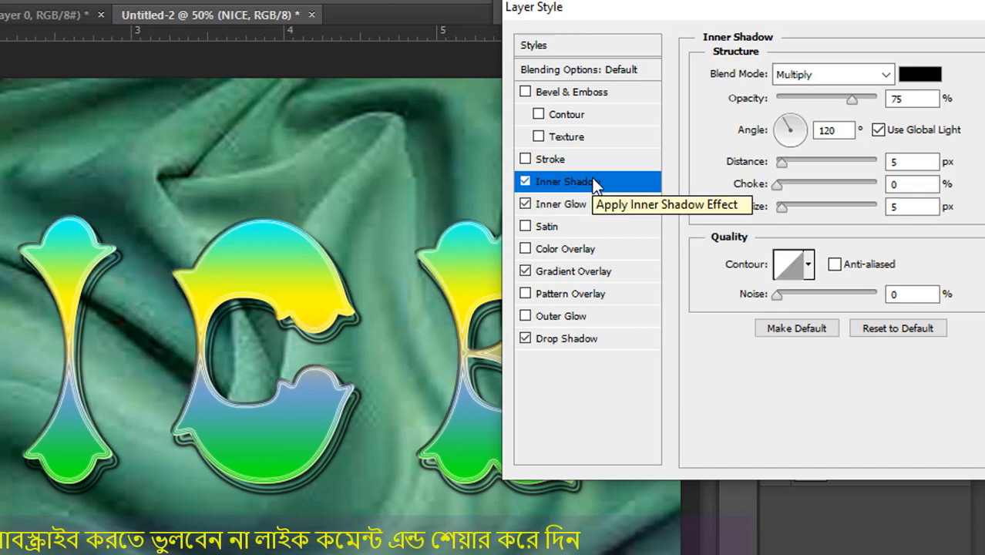
{"action": "left_click", "coordinate": [808, 264]}
{"action": "left_click", "coordinate": [768, 348]}
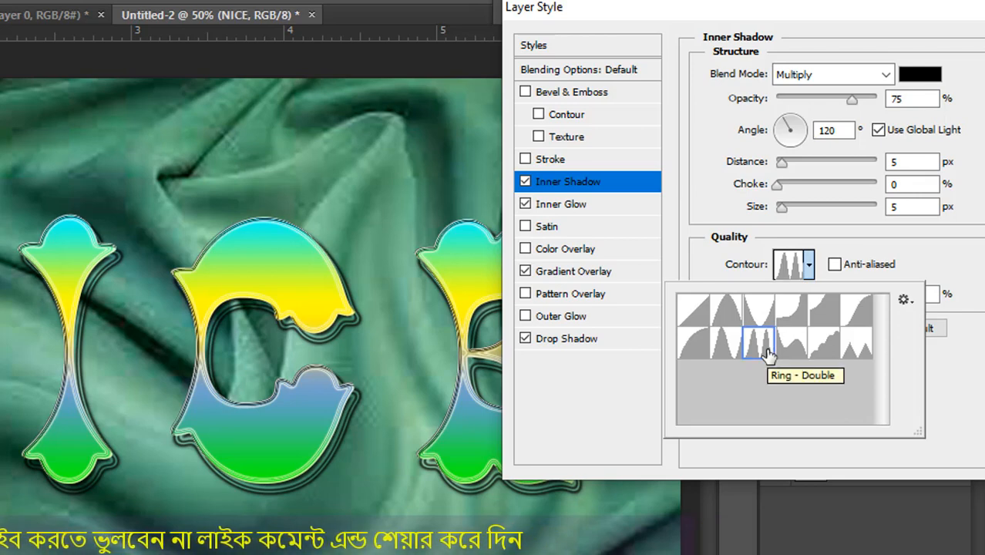
{"action": "left_click", "coordinate": [760, 319]}
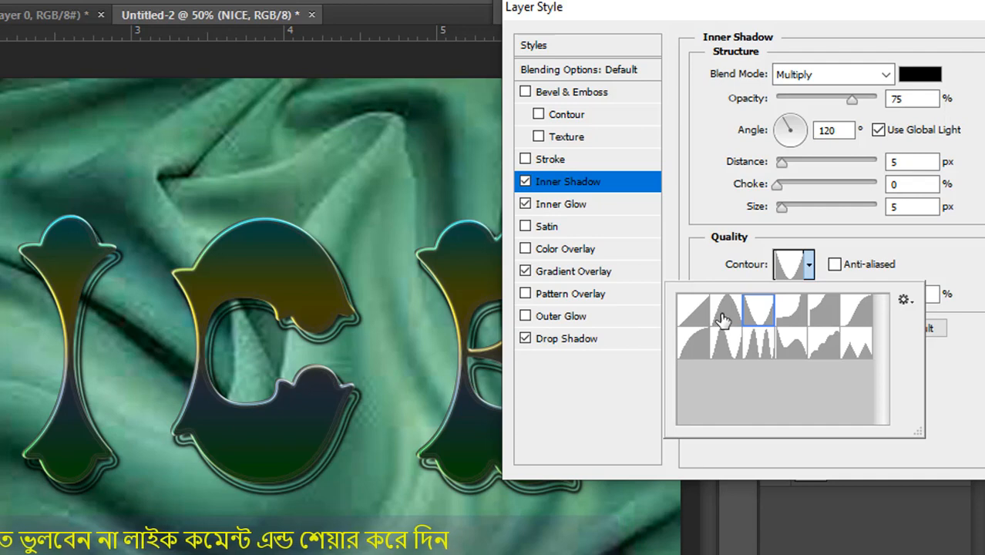
{"action": "left_click", "coordinate": [729, 326]}
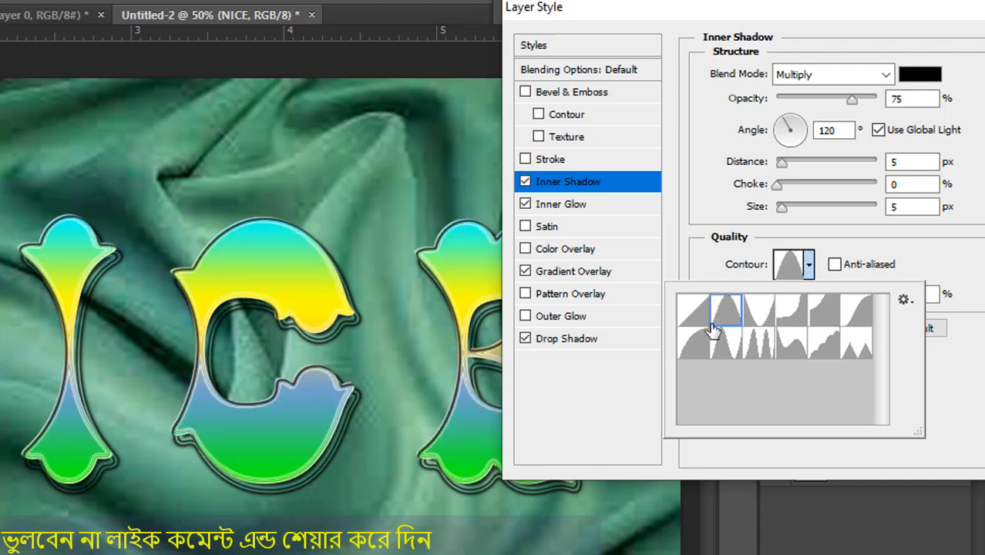
{"action": "left_click", "coordinate": [593, 554]}
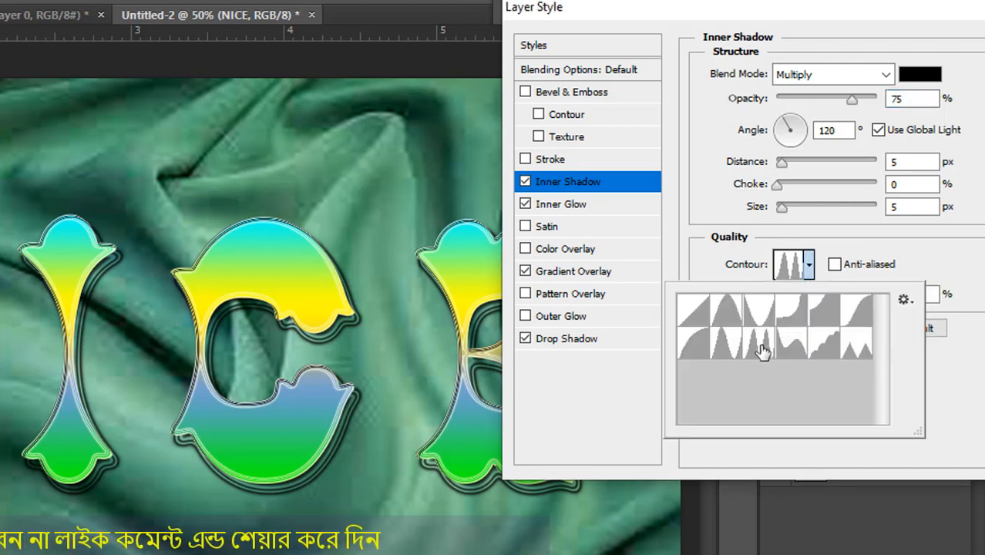
{"action": "left_click", "coordinate": [763, 351]}
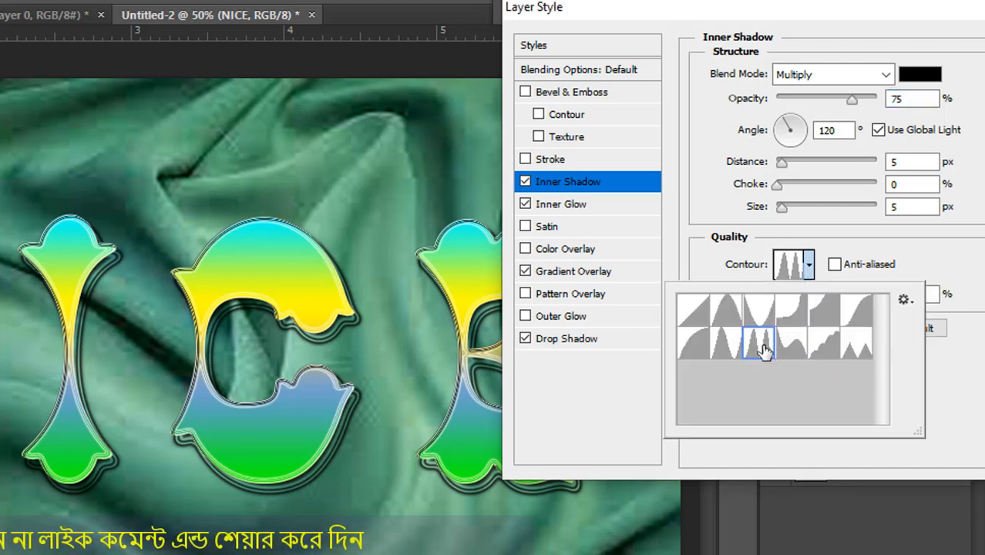
{"action": "left_click", "coordinate": [913, 244]}
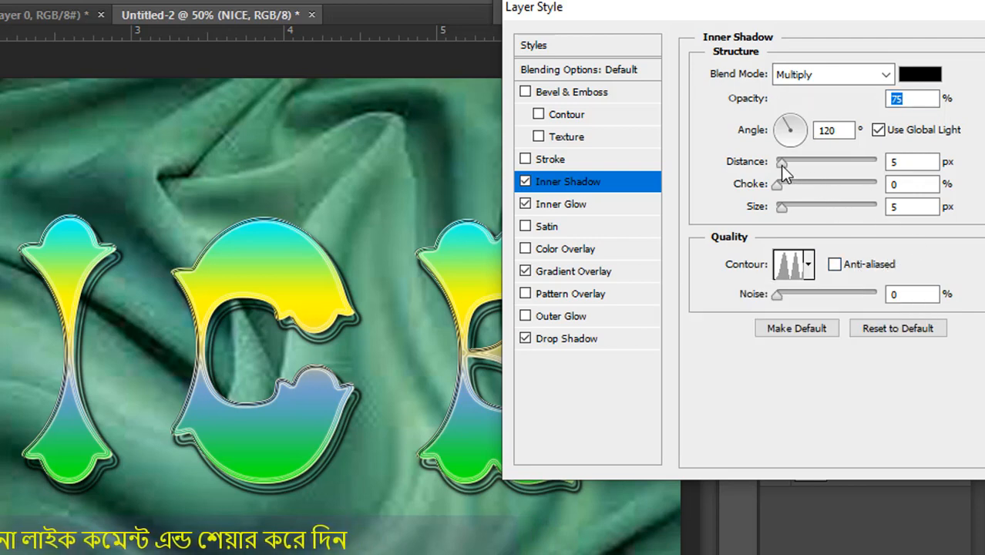
Set the inner shadow's distance to 0 px, choke to 24% and size to 81 px.
{"action": "left_click_drag", "start_coordinate": [783, 165], "coordinate": [805, 167]}
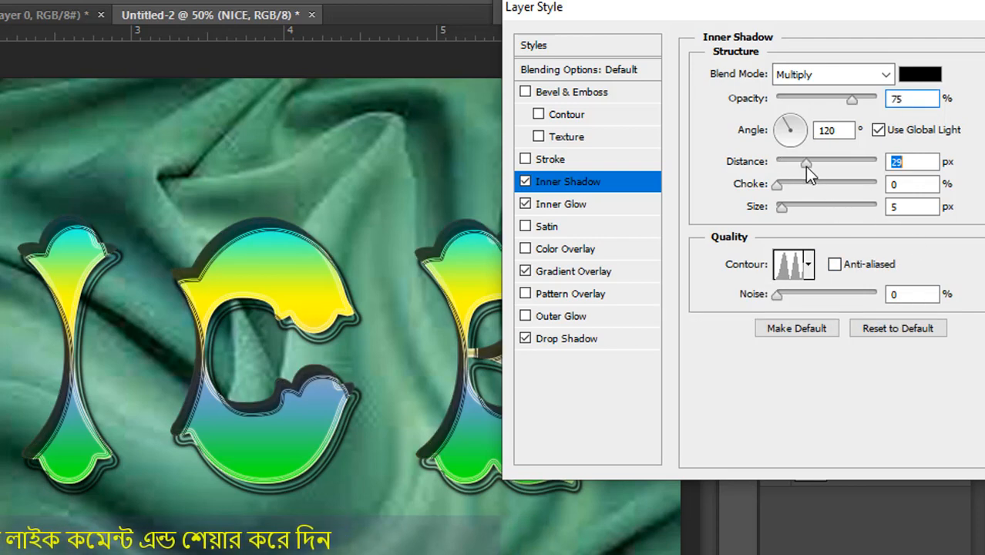
{"action": "left_click_drag", "start_coordinate": [805, 167], "coordinate": [808, 215]}
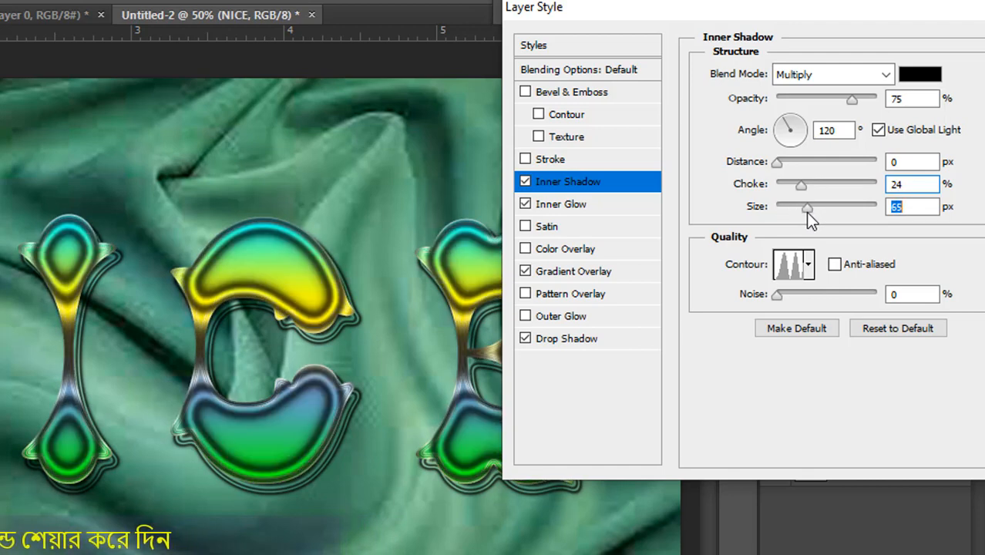
{"action": "mouse_move", "coordinate": [808, 213]}
{"action": "left_mouse_down"}
{"action": "mouse_move", "coordinate": [842, 220]}
{"action": "mouse_move", "coordinate": [789, 226]}
{"action": "mouse_move", "coordinate": [817, 235]}
{"action": "mouse_move", "coordinate": [812, 227]}
{"action": "left_mouse_up"}
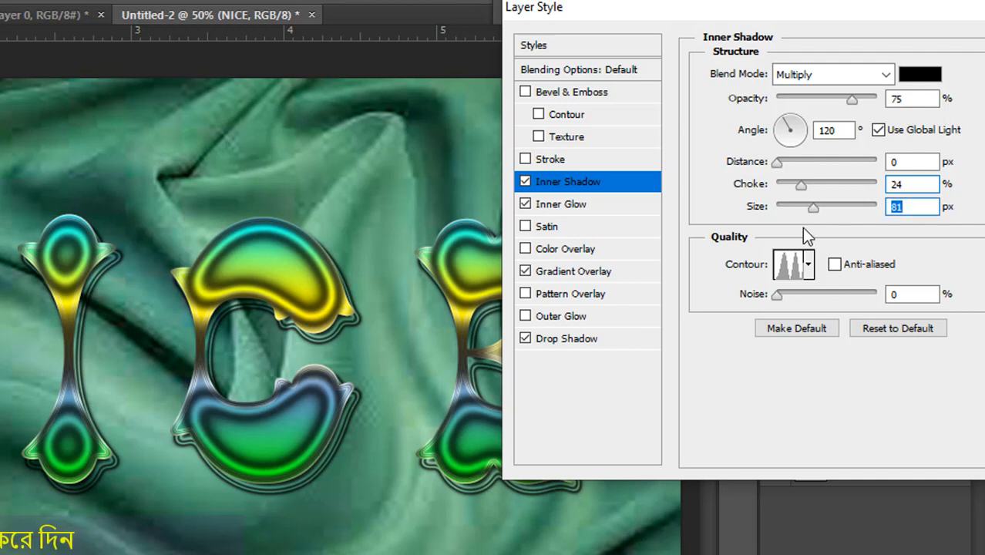
{"action": "left_click", "coordinate": [919, 206]}
{"action": "left_click_drag", "start_coordinate": [919, 207], "coordinate": [864, 202]}
{"action": "left_click", "coordinate": [912, 209]}
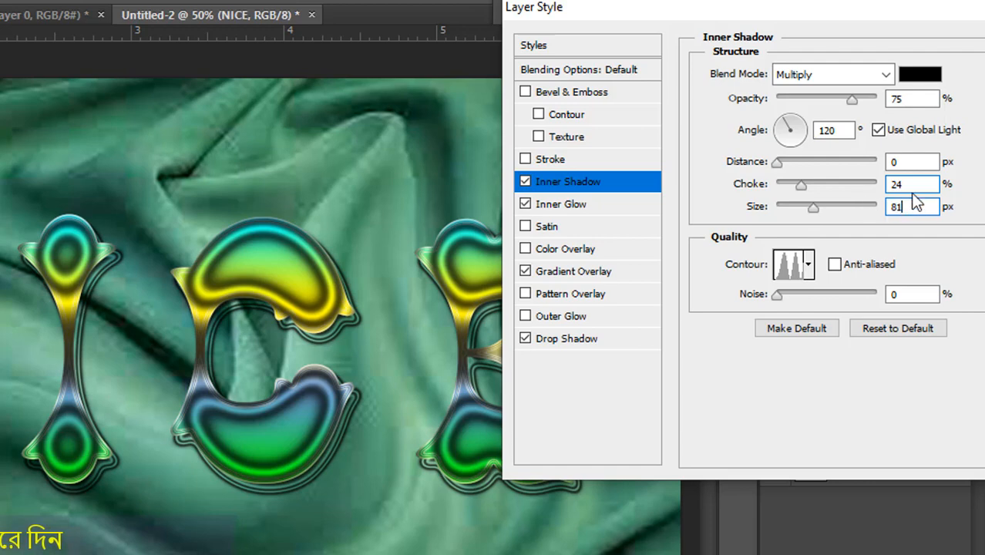
{"action": "left_click_drag", "start_coordinate": [916, 185], "coordinate": [878, 181]}
{"action": "left_click", "coordinate": [922, 206]}
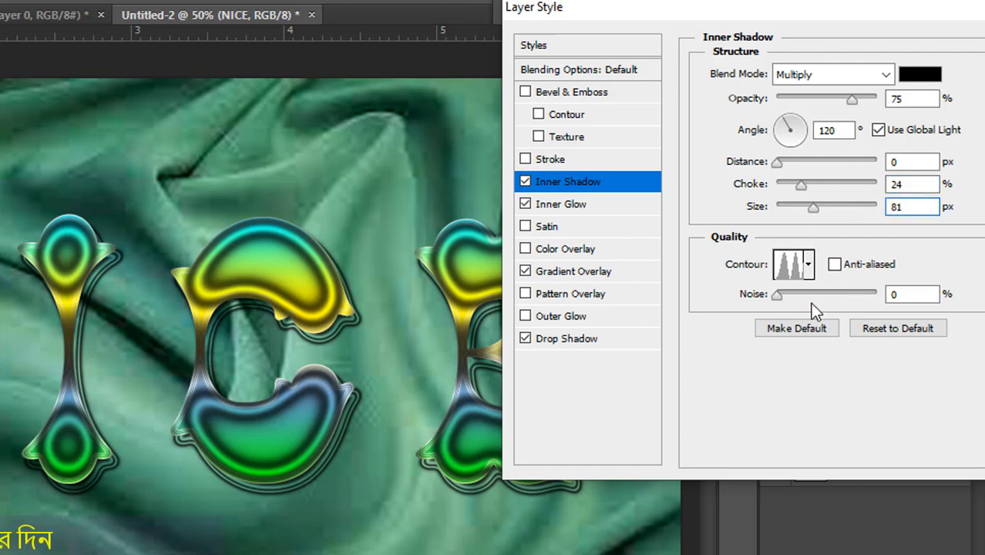
Add a light noise of about 7% to the inner shadow.
{"action": "left_click_drag", "start_coordinate": [779, 296], "coordinate": [804, 302]}
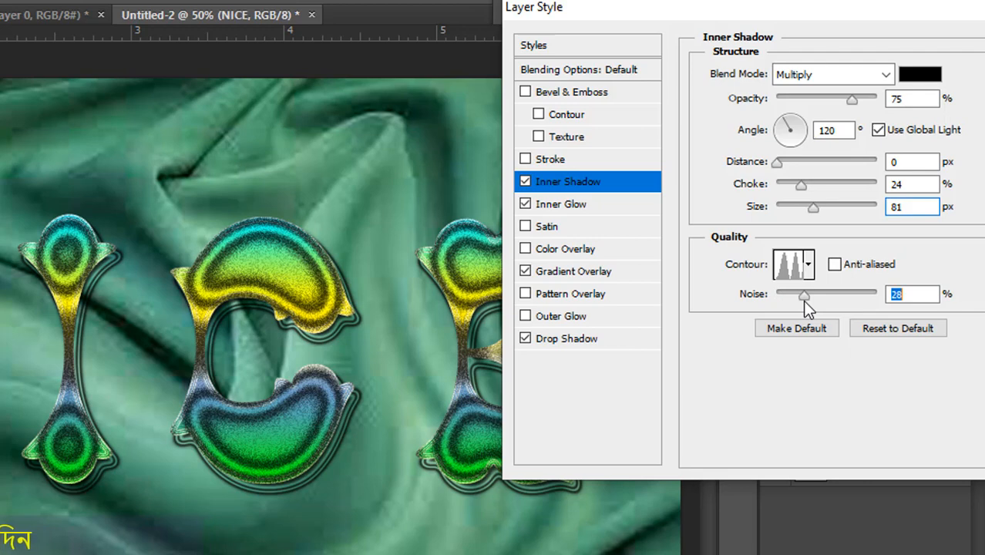
{"action": "left_click_drag", "start_coordinate": [807, 307], "coordinate": [786, 302]}
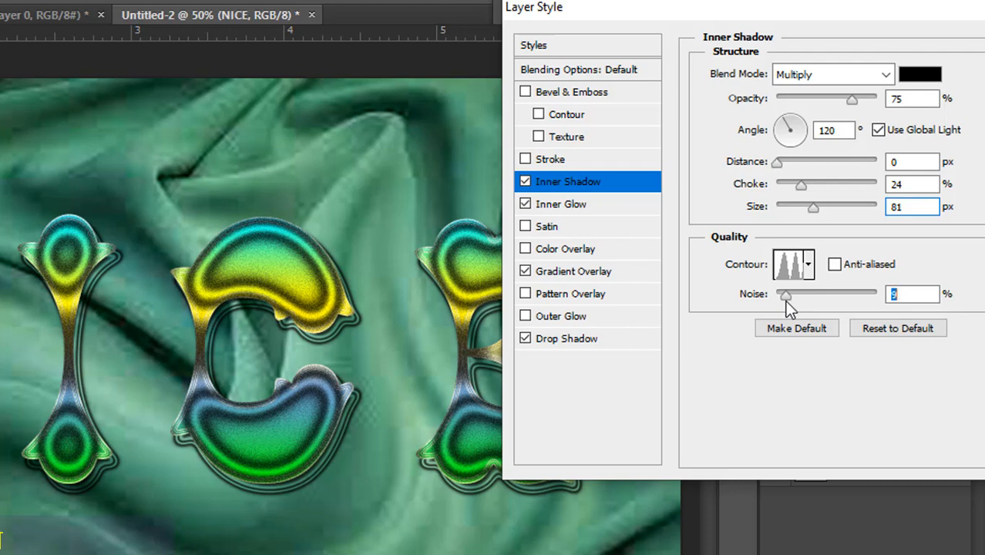
{"action": "left_click_drag", "start_coordinate": [787, 300], "coordinate": [784, 300]}
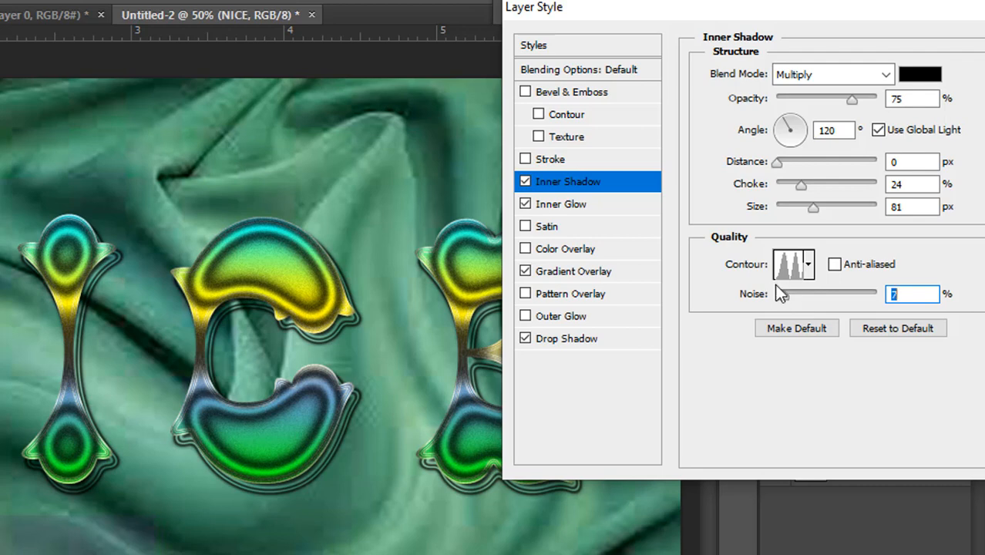
{"action": "left_click_drag", "start_coordinate": [781, 296], "coordinate": [783, 299]}
Preview purple-pink, blue-olive, gold and Orange, Yellow, Orange gradient presets on the NICE text's Gradient Overlay.
{"action": "left_click", "coordinate": [590, 272]}
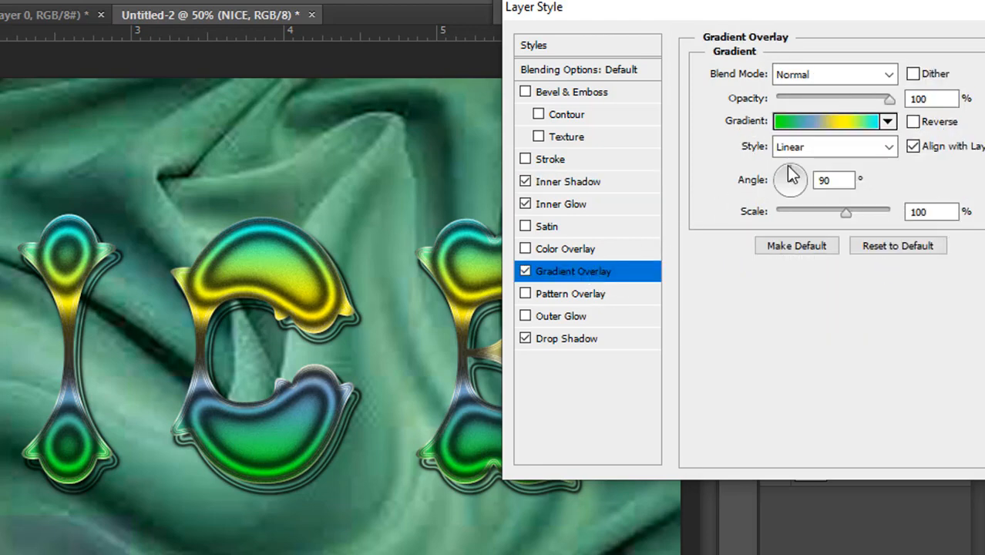
{"action": "left_click", "coordinate": [836, 122]}
{"action": "left_click", "coordinate": [699, 213]}
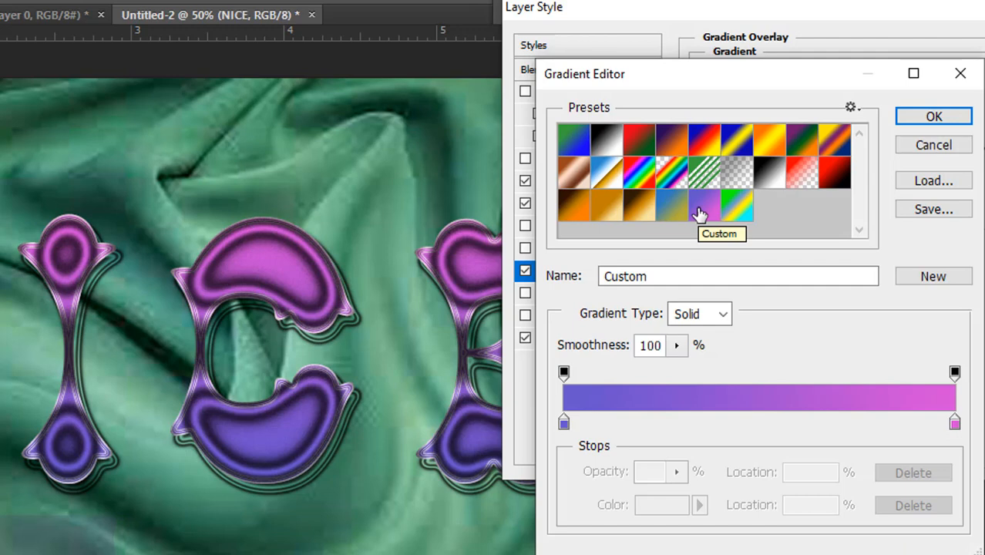
{"action": "left_click", "coordinate": [678, 214]}
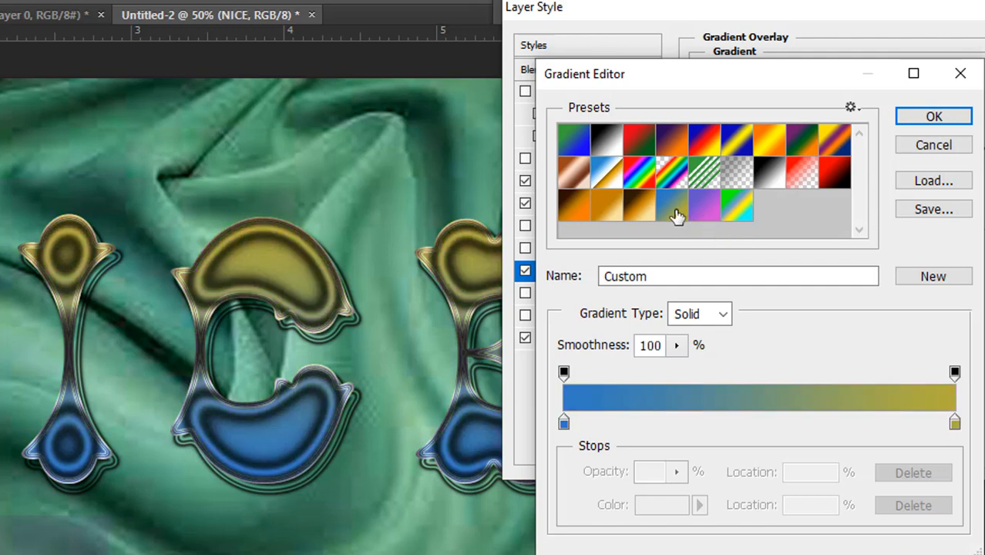
{"action": "left_click", "coordinate": [639, 216]}
{"action": "left_click", "coordinate": [612, 222]}
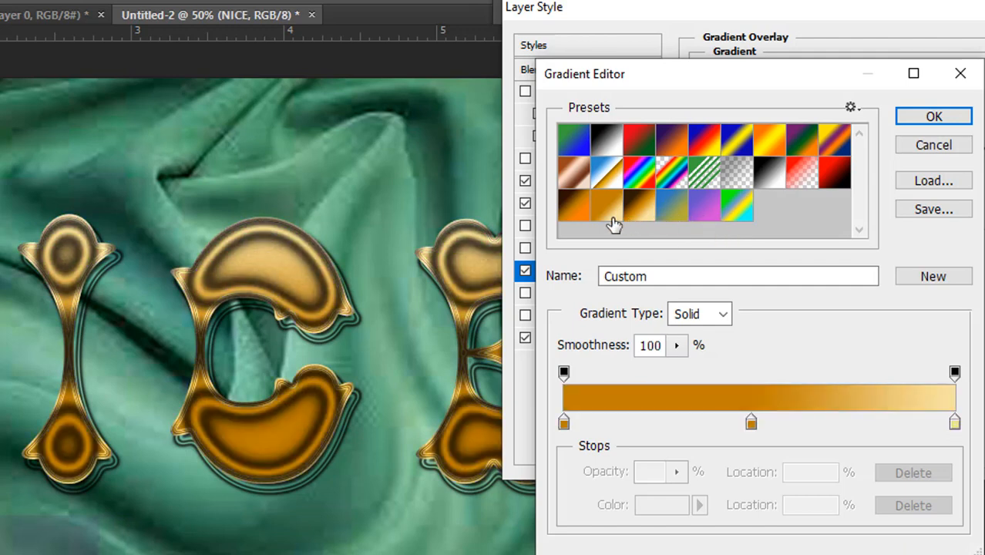
{"action": "left_click", "coordinate": [771, 143]}
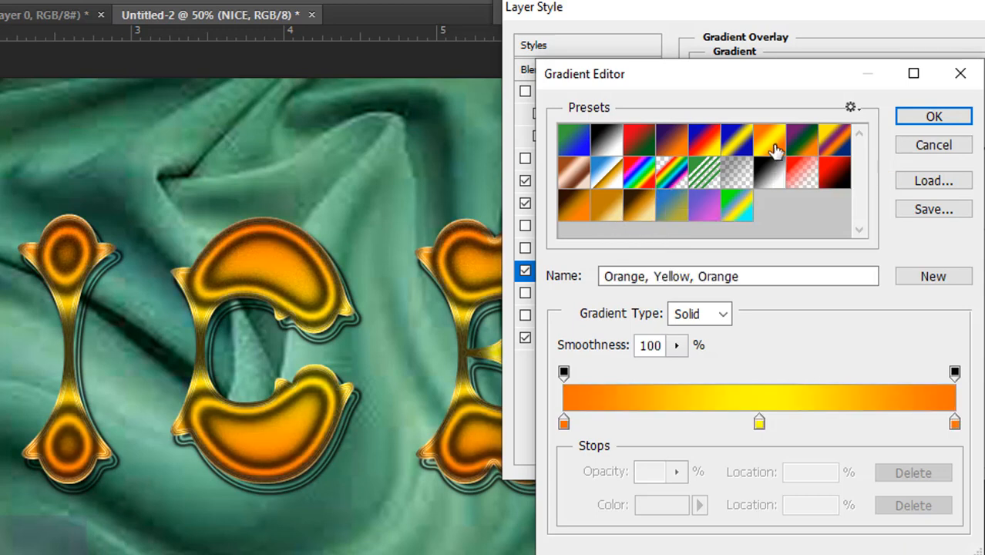
Compare the purple-pink gradient with the green-blue-yellow-cyan Custom preset, keep the latter for the overlay and apply the layer styles.
{"action": "left_click", "coordinate": [738, 214]}
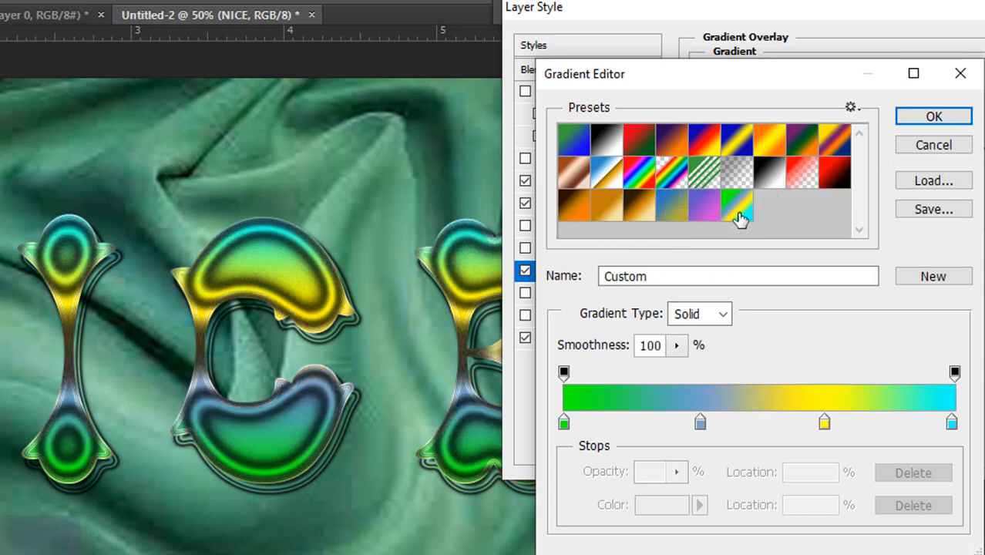
{"action": "left_click", "coordinate": [709, 215]}
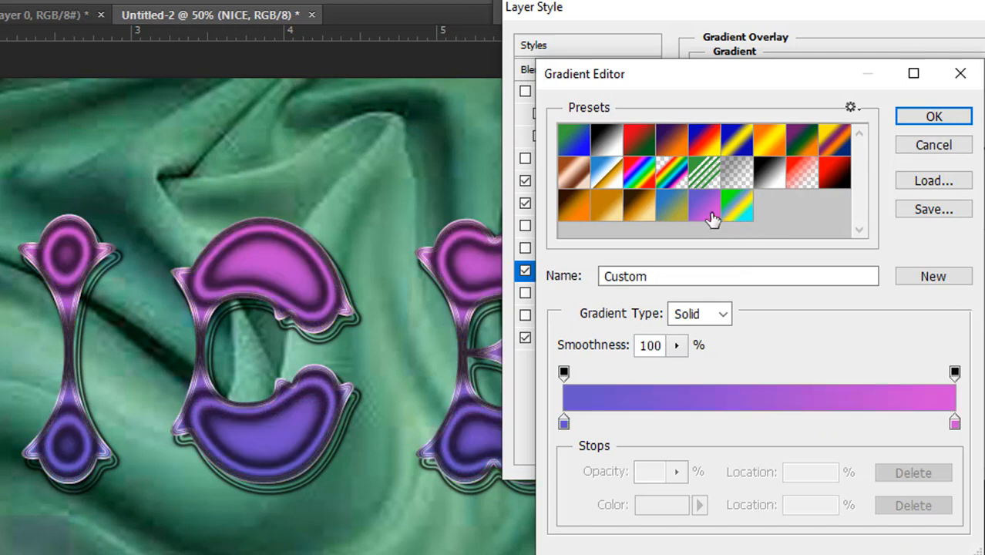
{"action": "left_click", "coordinate": [736, 216]}
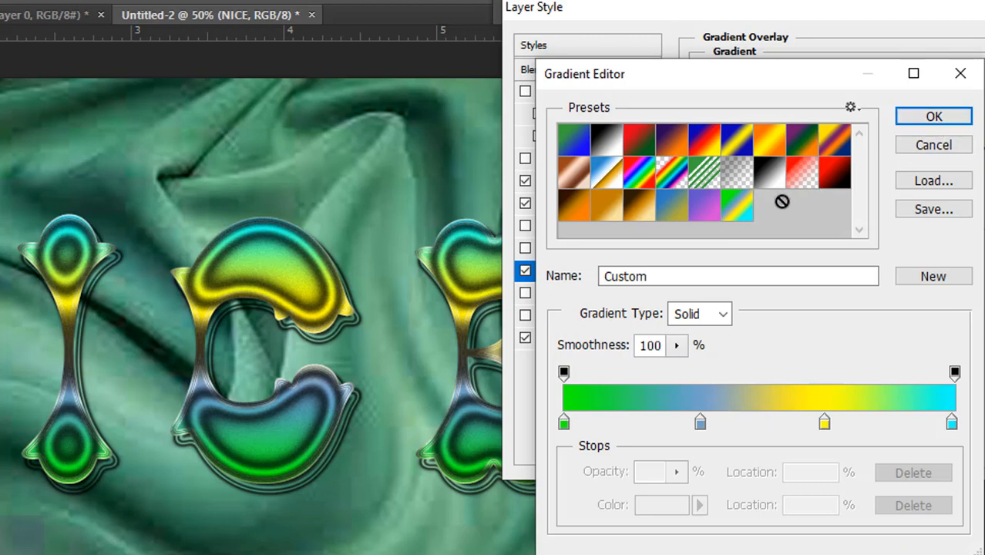
{"action": "left_click", "coordinate": [707, 207]}
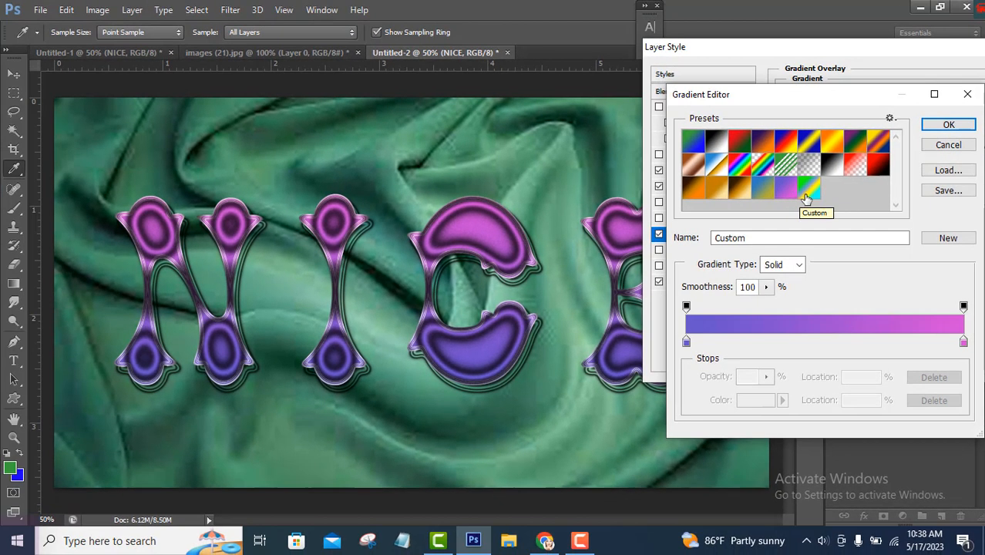
{"action": "left_click", "coordinate": [806, 194]}
{"action": "left_click", "coordinate": [944, 127]}
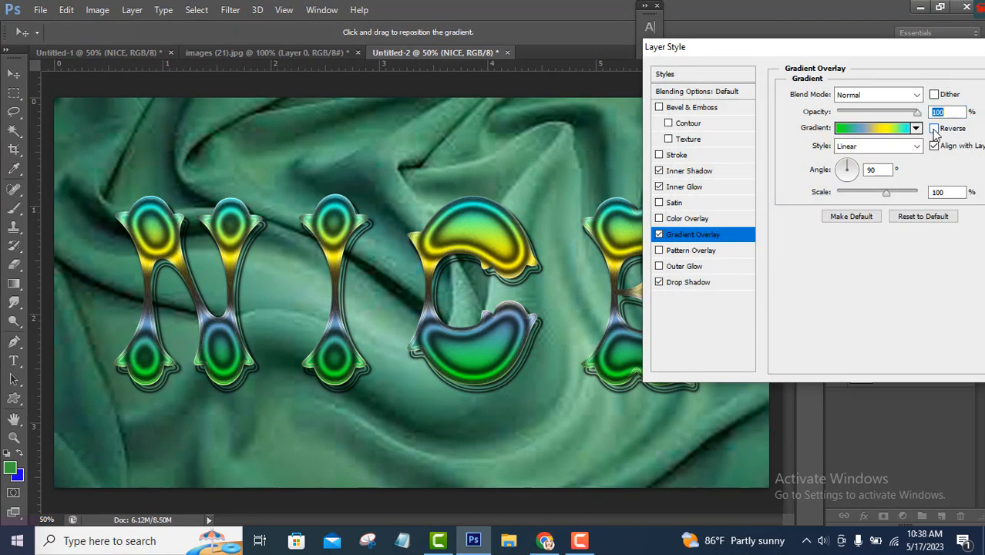
{"action": "left_click_drag", "start_coordinate": [912, 55], "coordinate": [802, 61]}
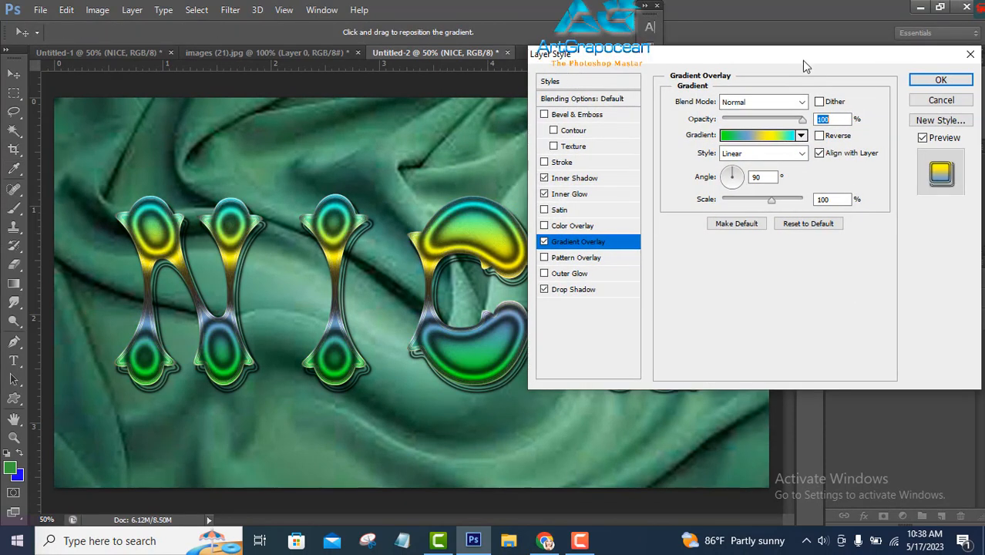
{"action": "left_click", "coordinate": [940, 81]}
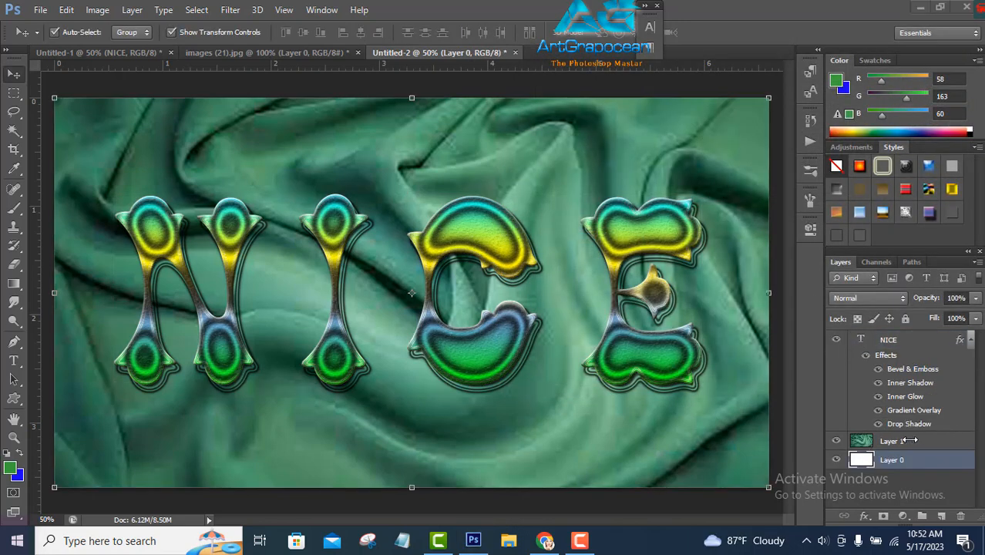
Check the NICE text against its background by toggling the fabric Layer 1, and hiding and reshowing the metallic Layer 2 in nice.psd.
{"action": "left_click", "coordinate": [838, 441]}
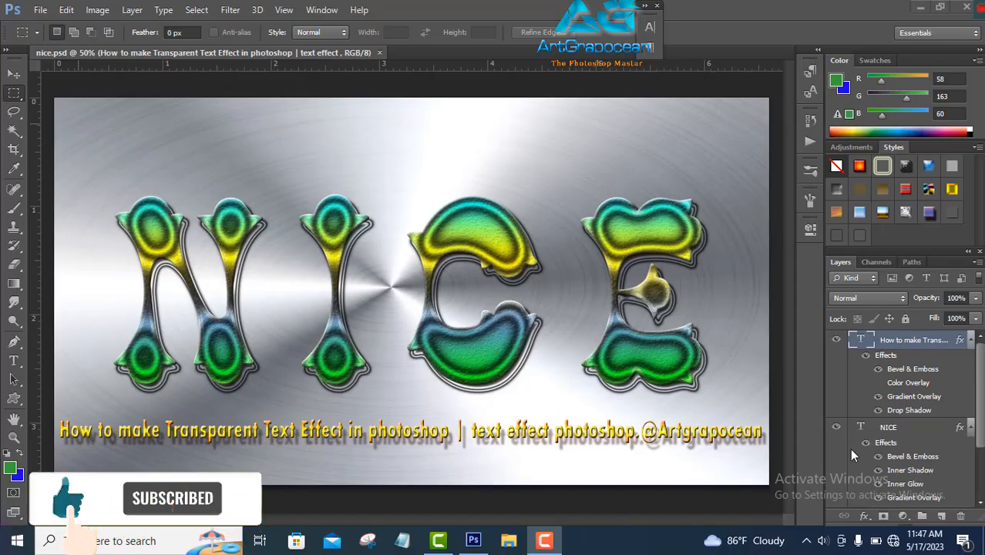
{"action": "scroll", "coordinate": [875, 447], "scroll_direction": "down", "scroll_amount": 3}
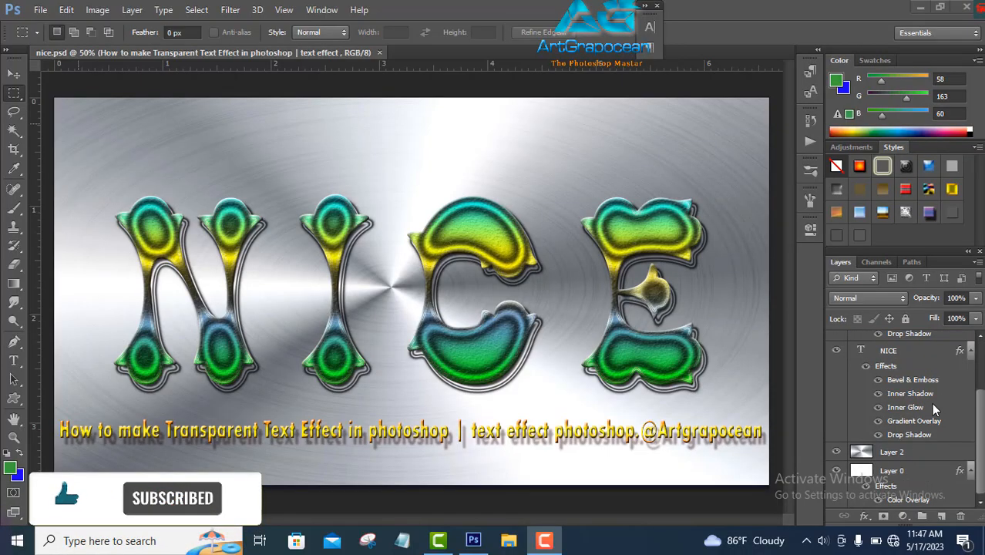
{"action": "left_click", "coordinate": [836, 455]}
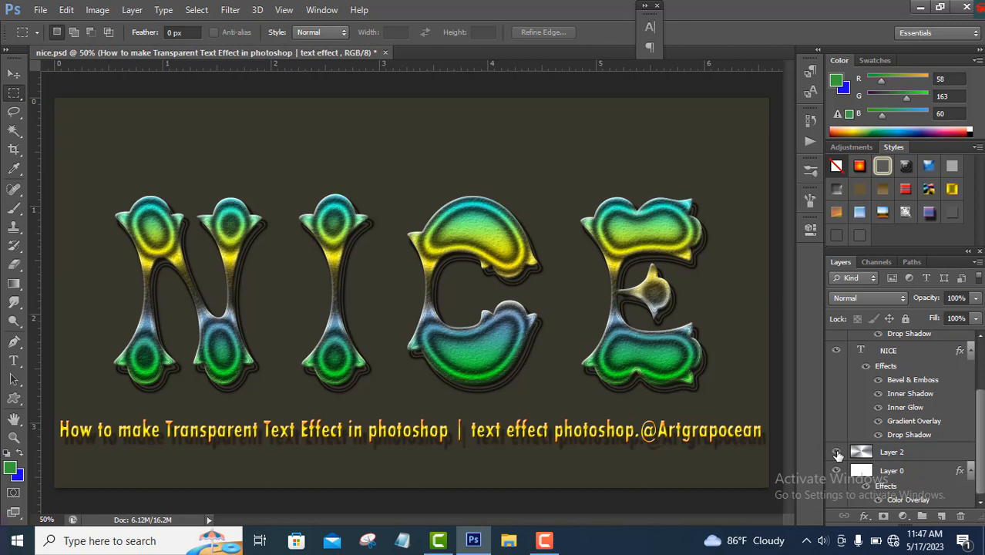
{"action": "left_click", "coordinate": [838, 454]}
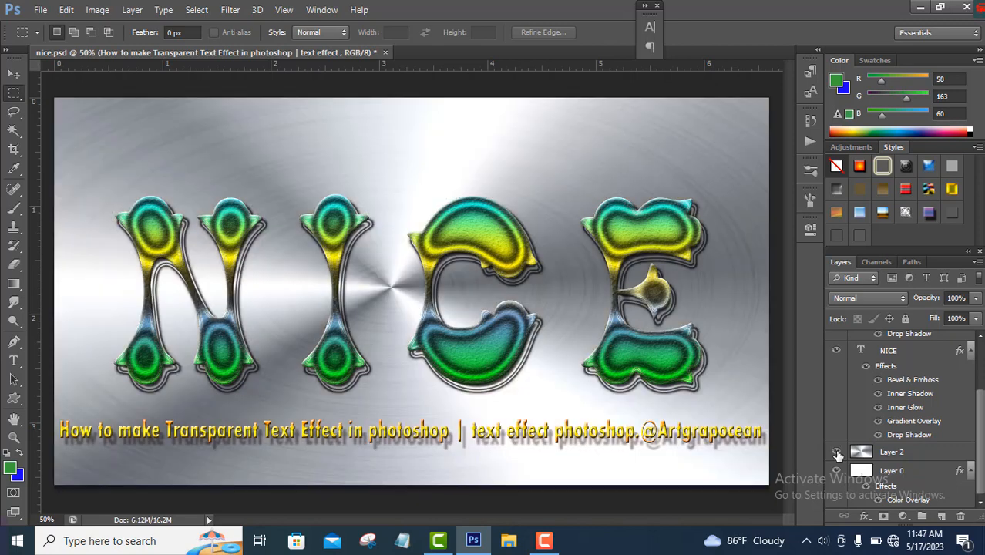